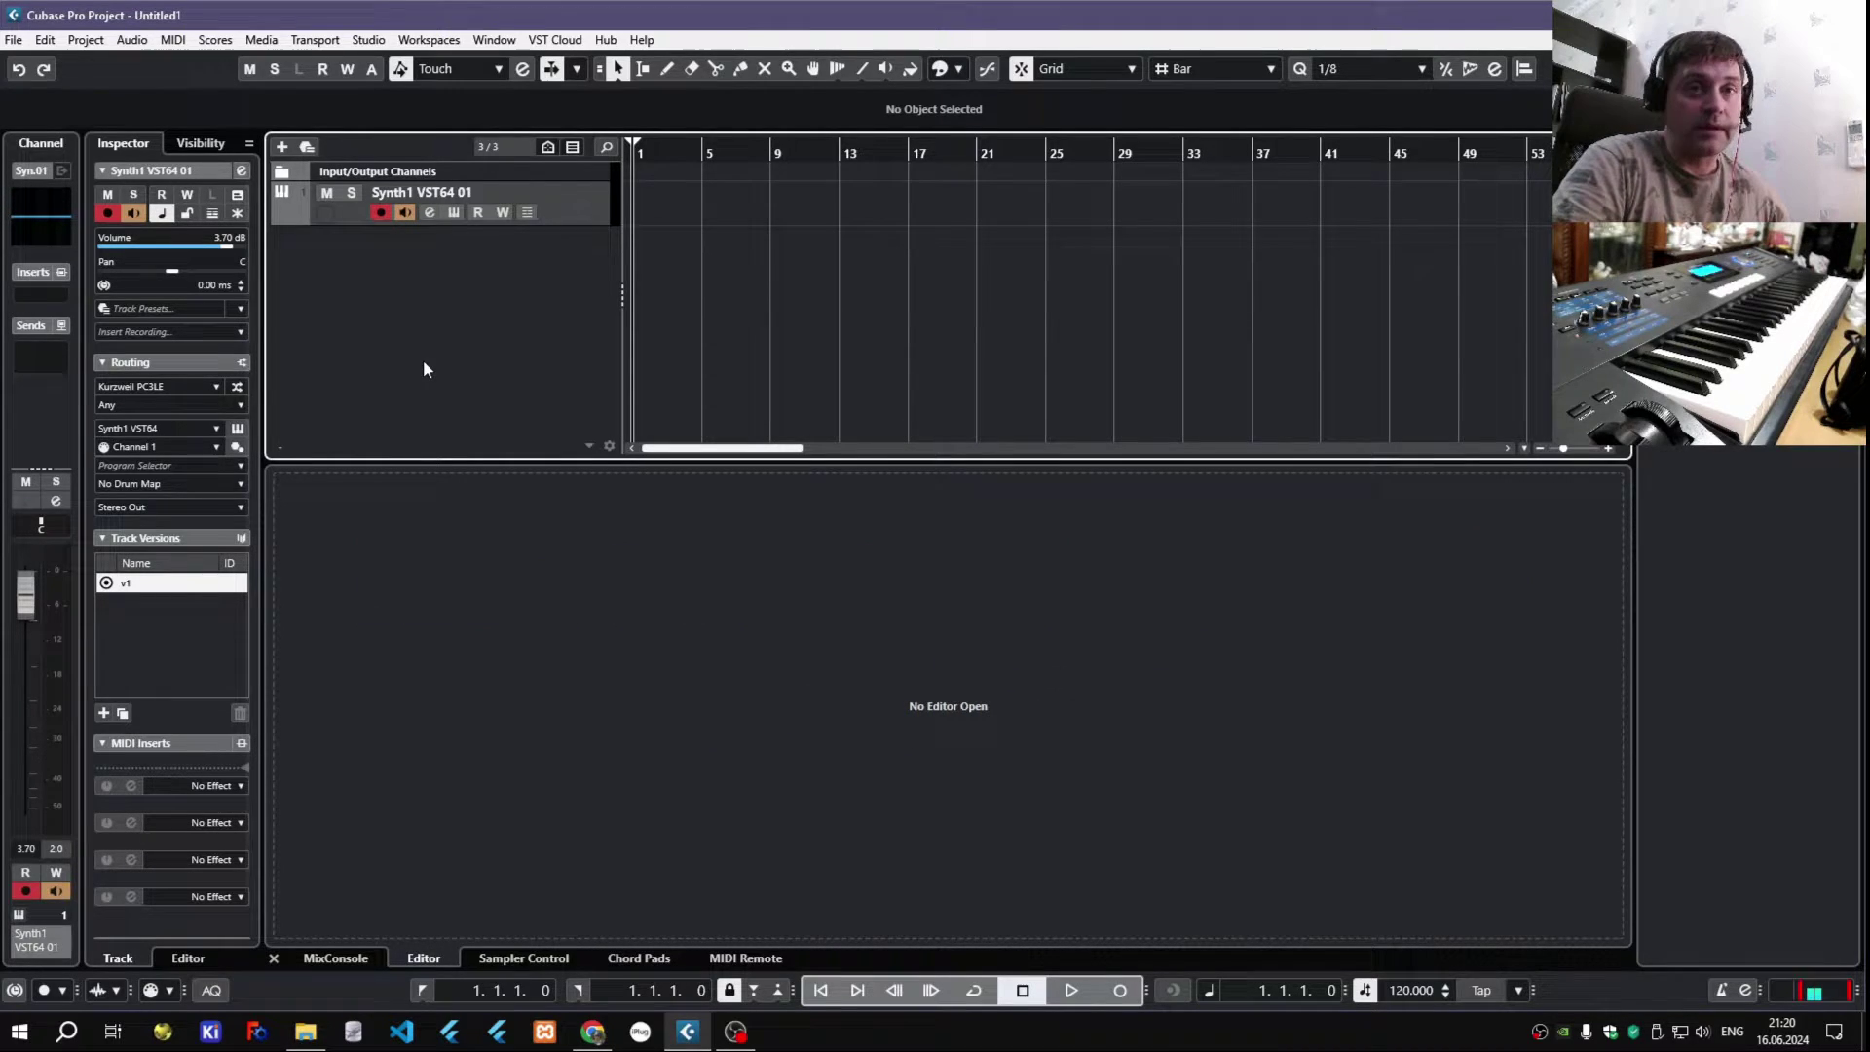
- View the Cubase version and credits, then dismiss the credits splash
left_click(606, 40)
left_click(760, 212)
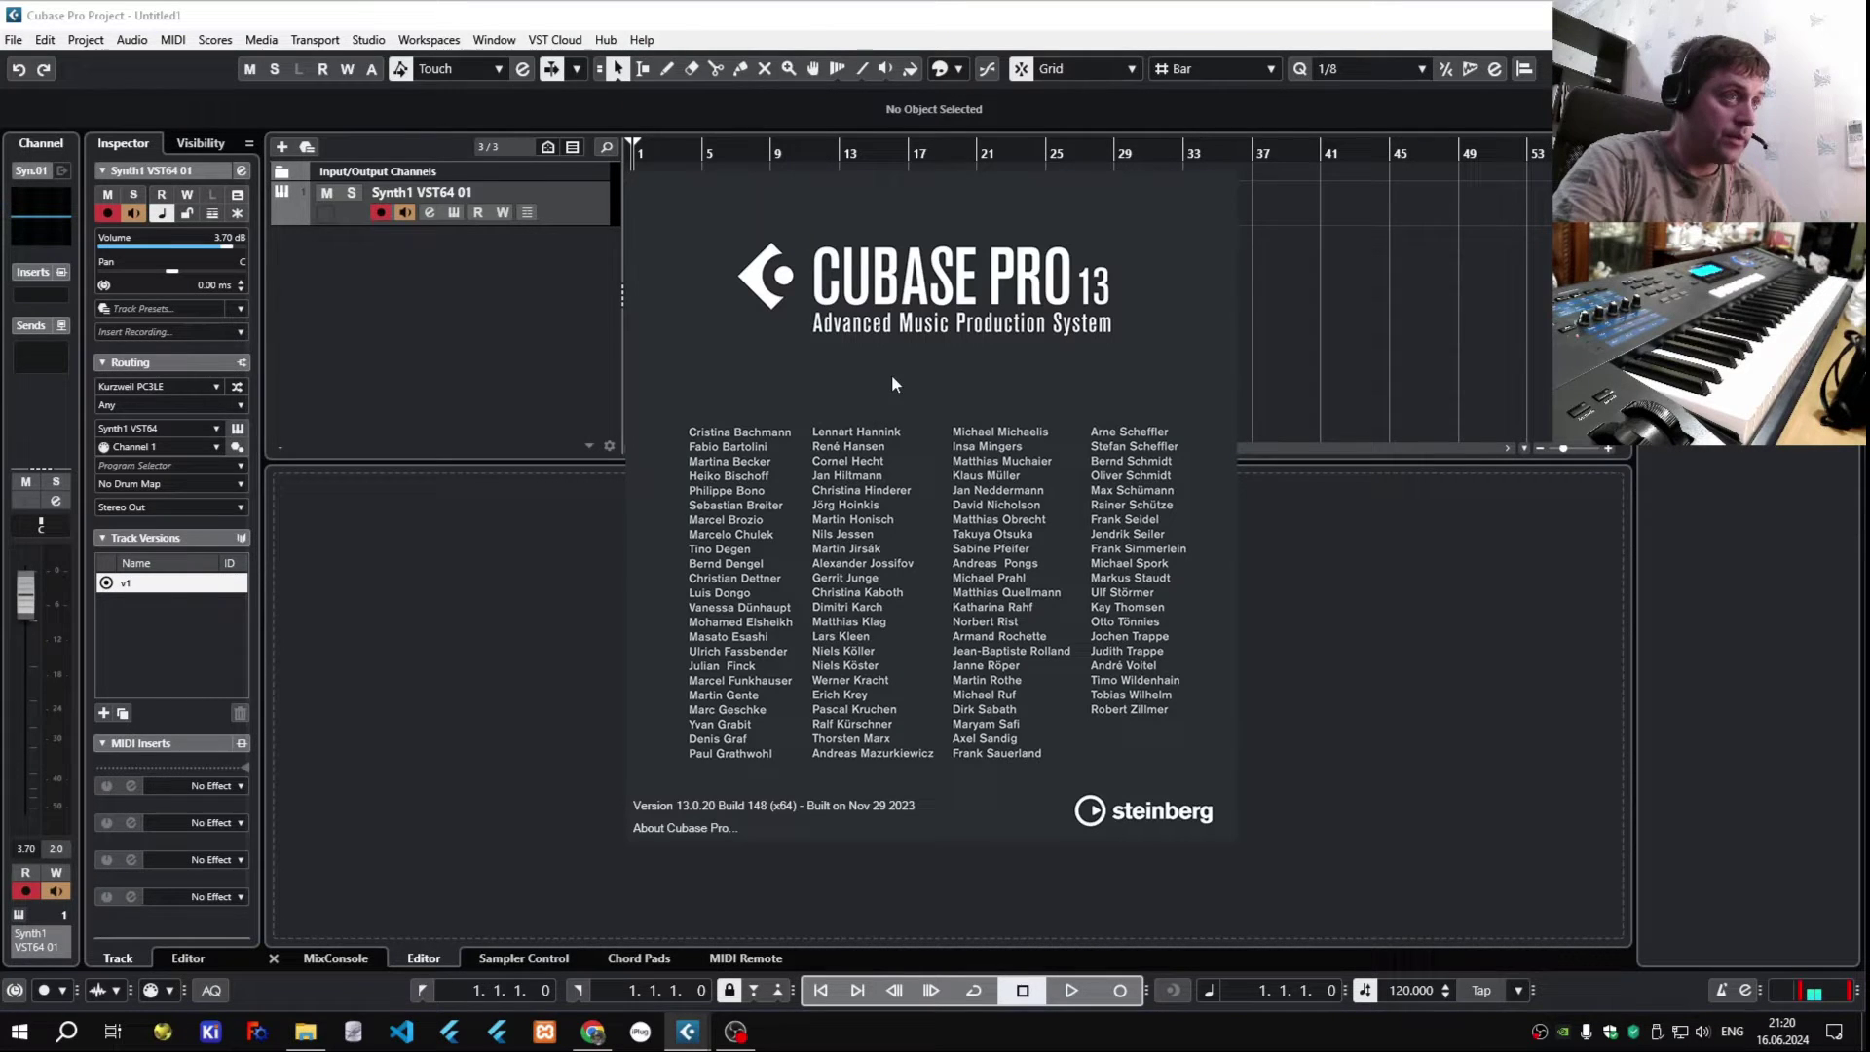
left_click(929, 542)
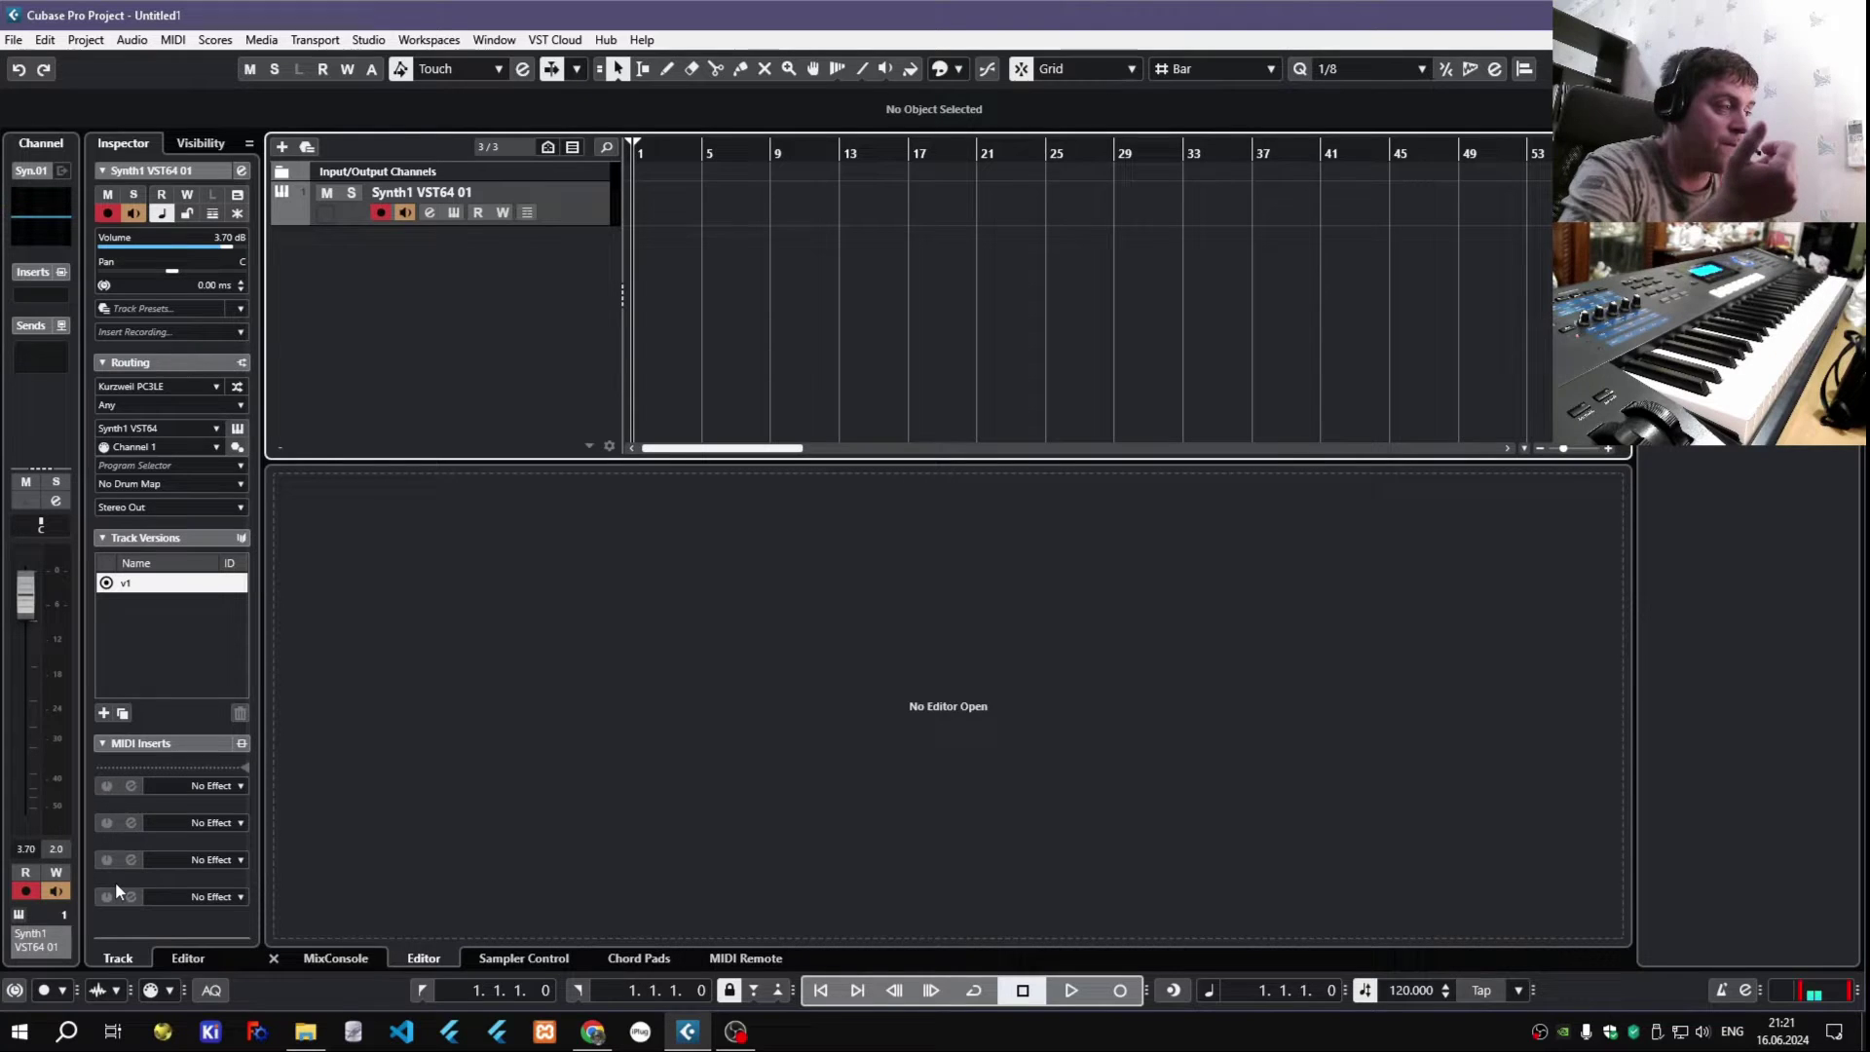
- Browse the list of MIDI insert effects without adding one
left_click(219, 785)
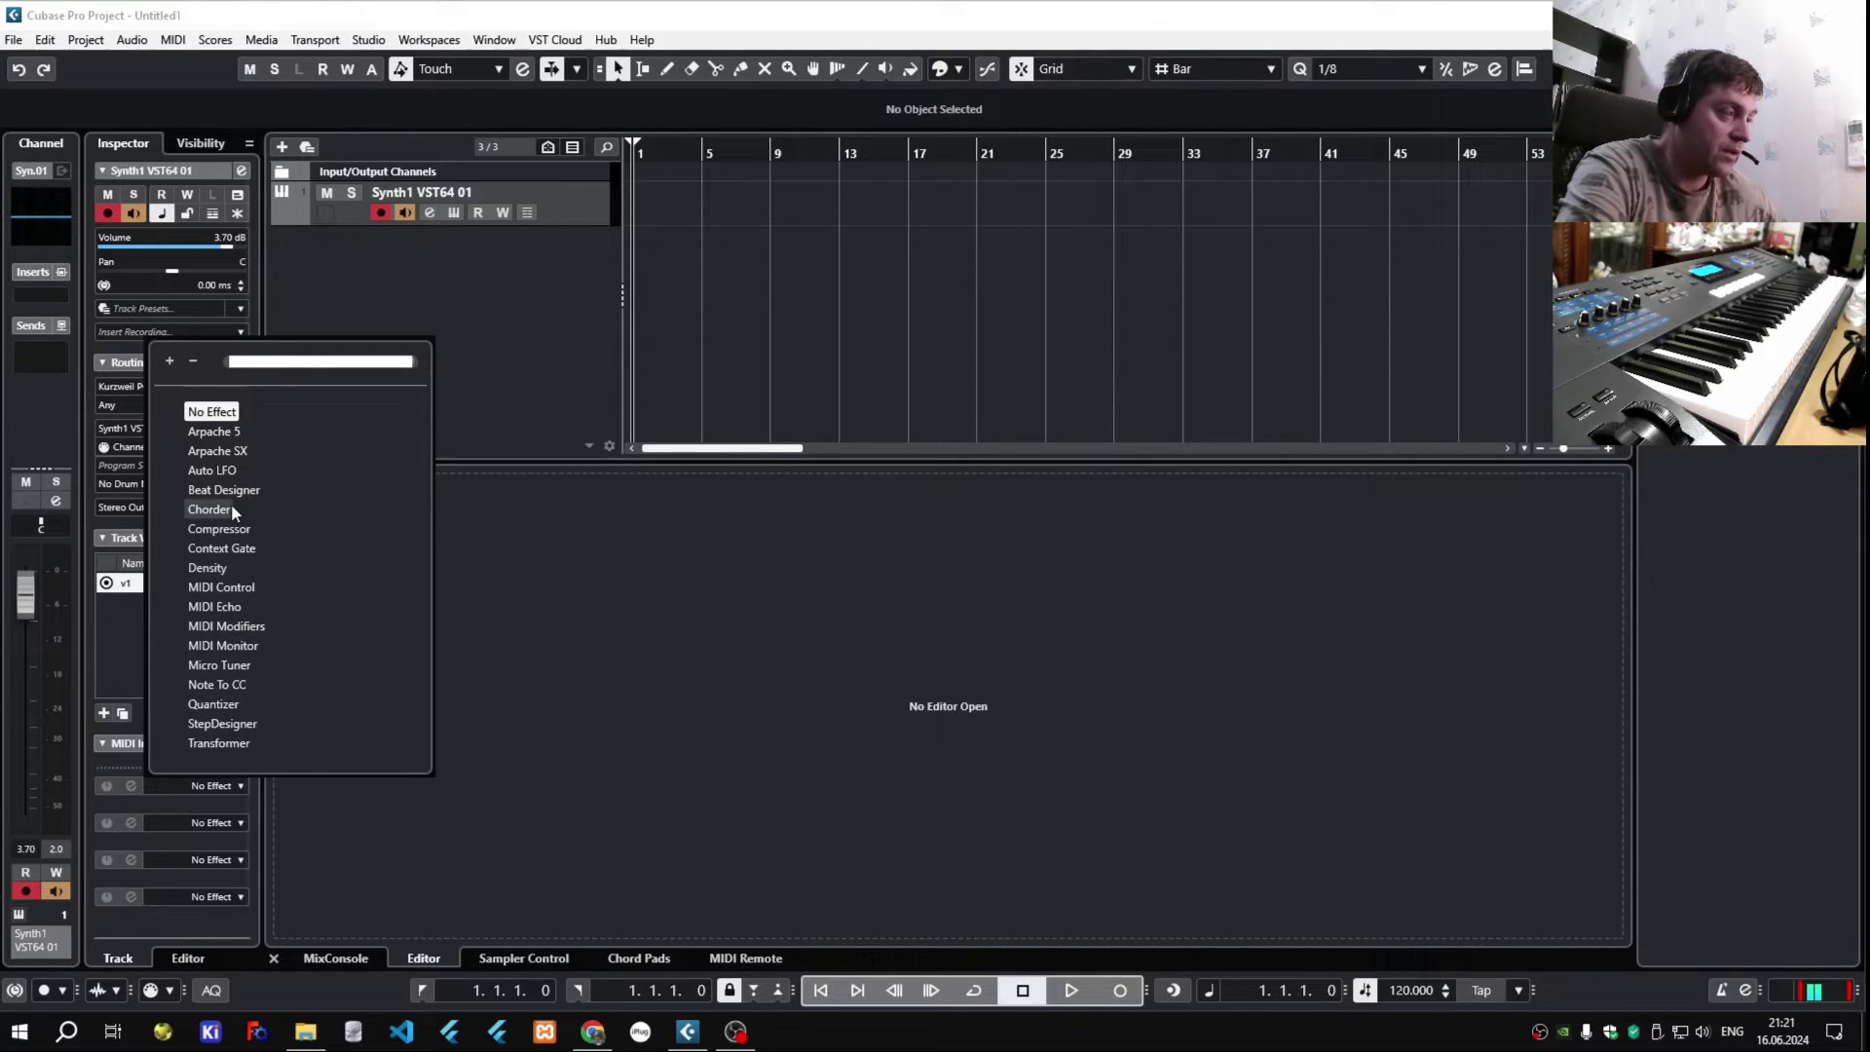
left_click(392, 827)
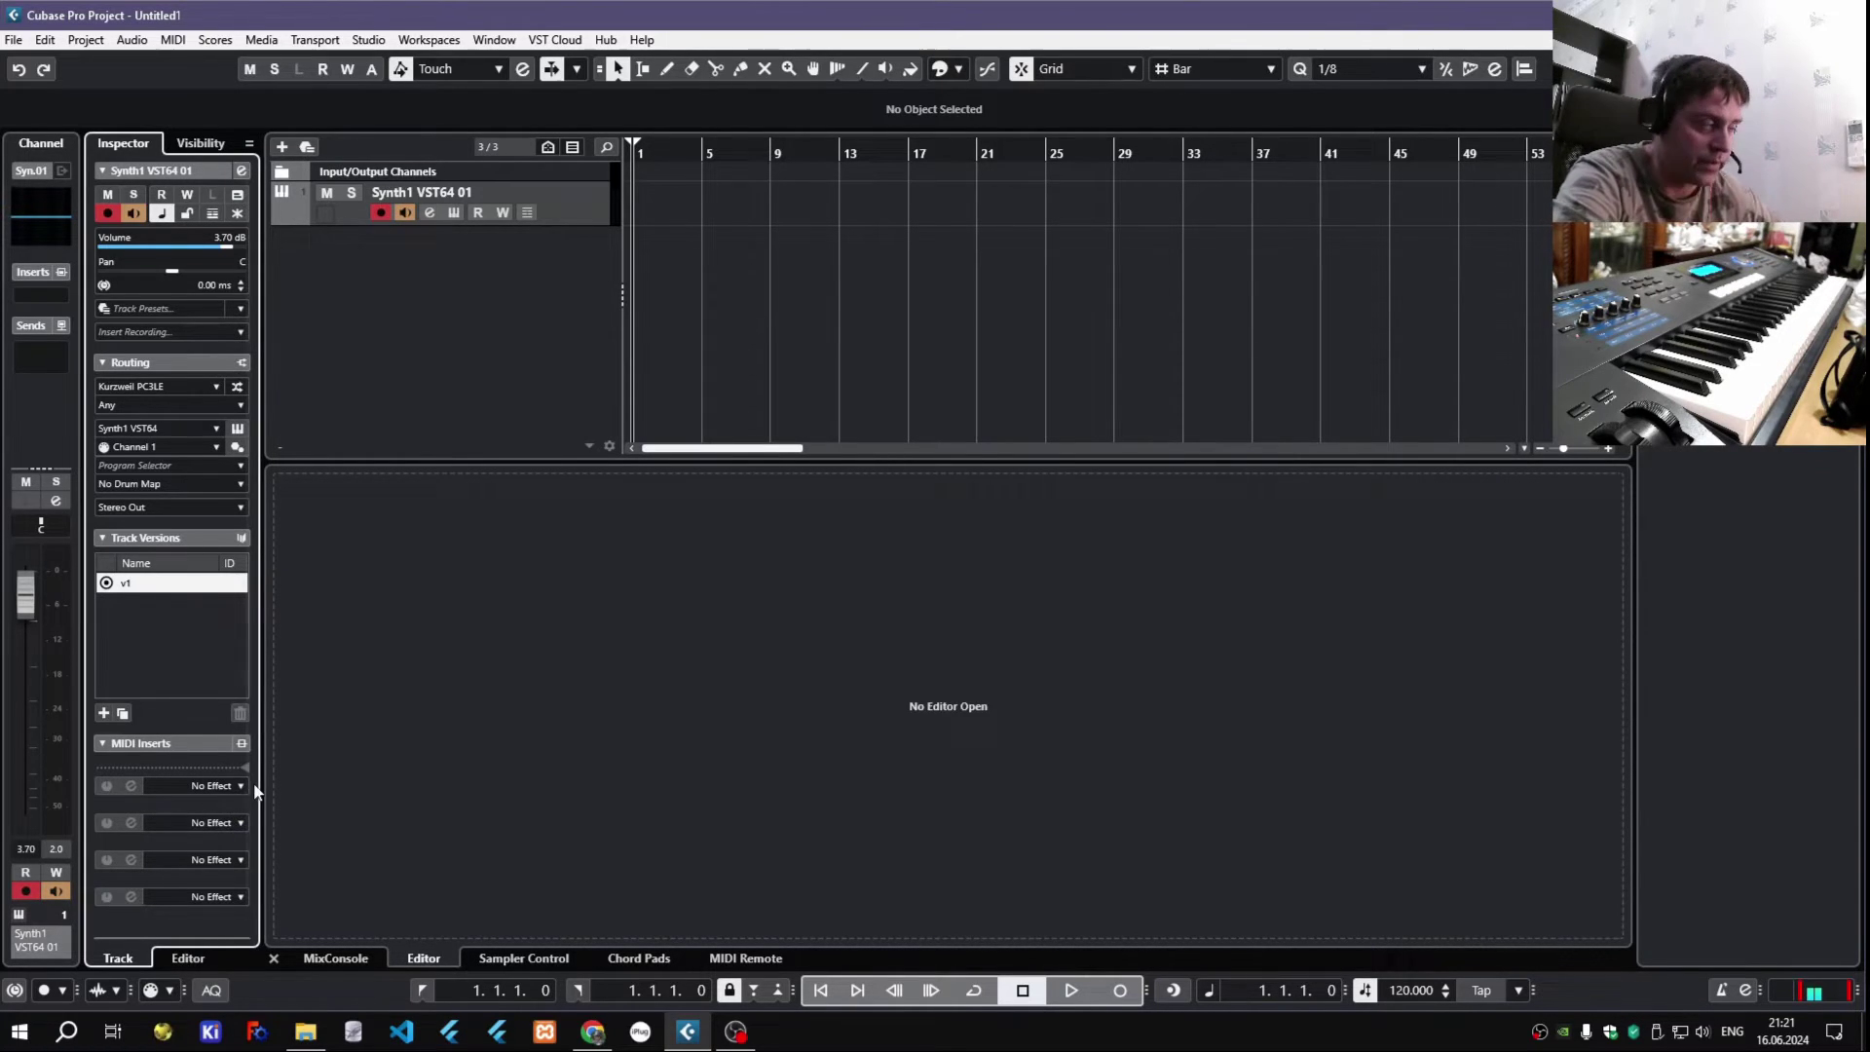
left_click(464, 320)
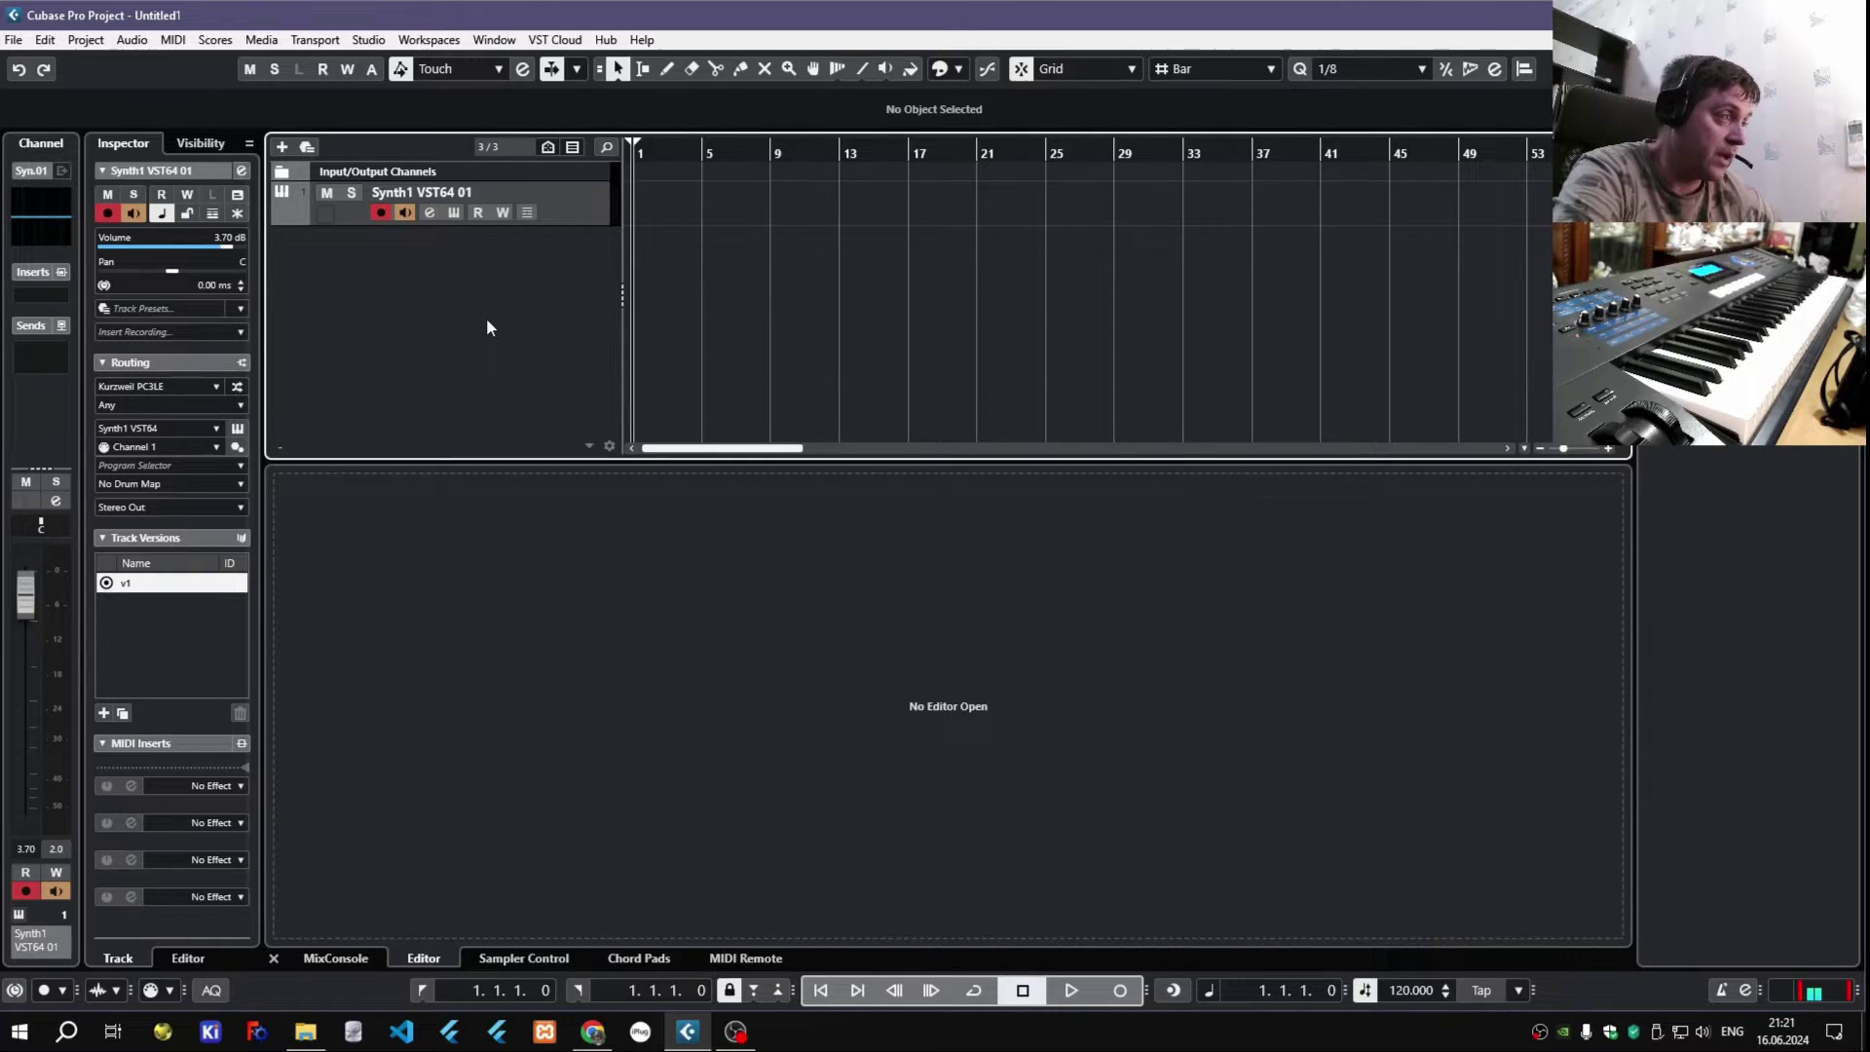
- Disarm Synth1 and add a BlueARP instrument track named BlueARP 01
left_click(379, 214)
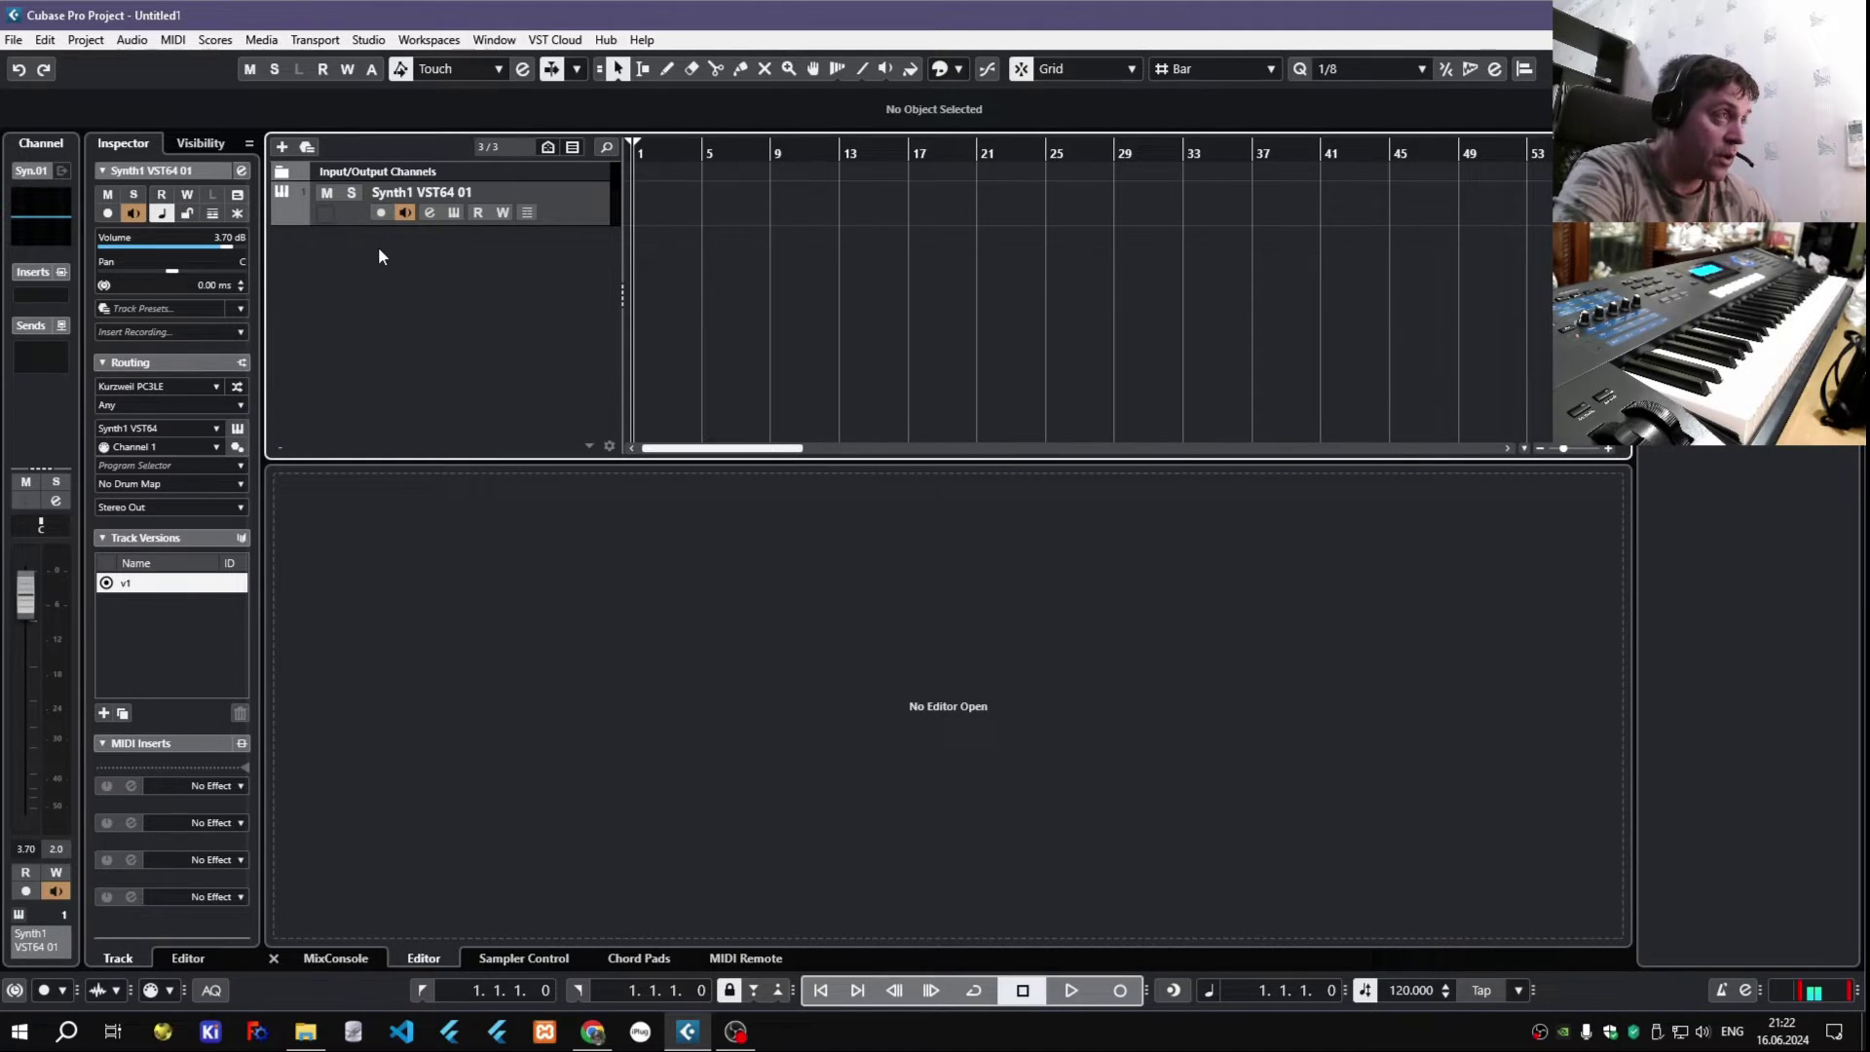
right_click(378, 247)
left_click(450, 280)
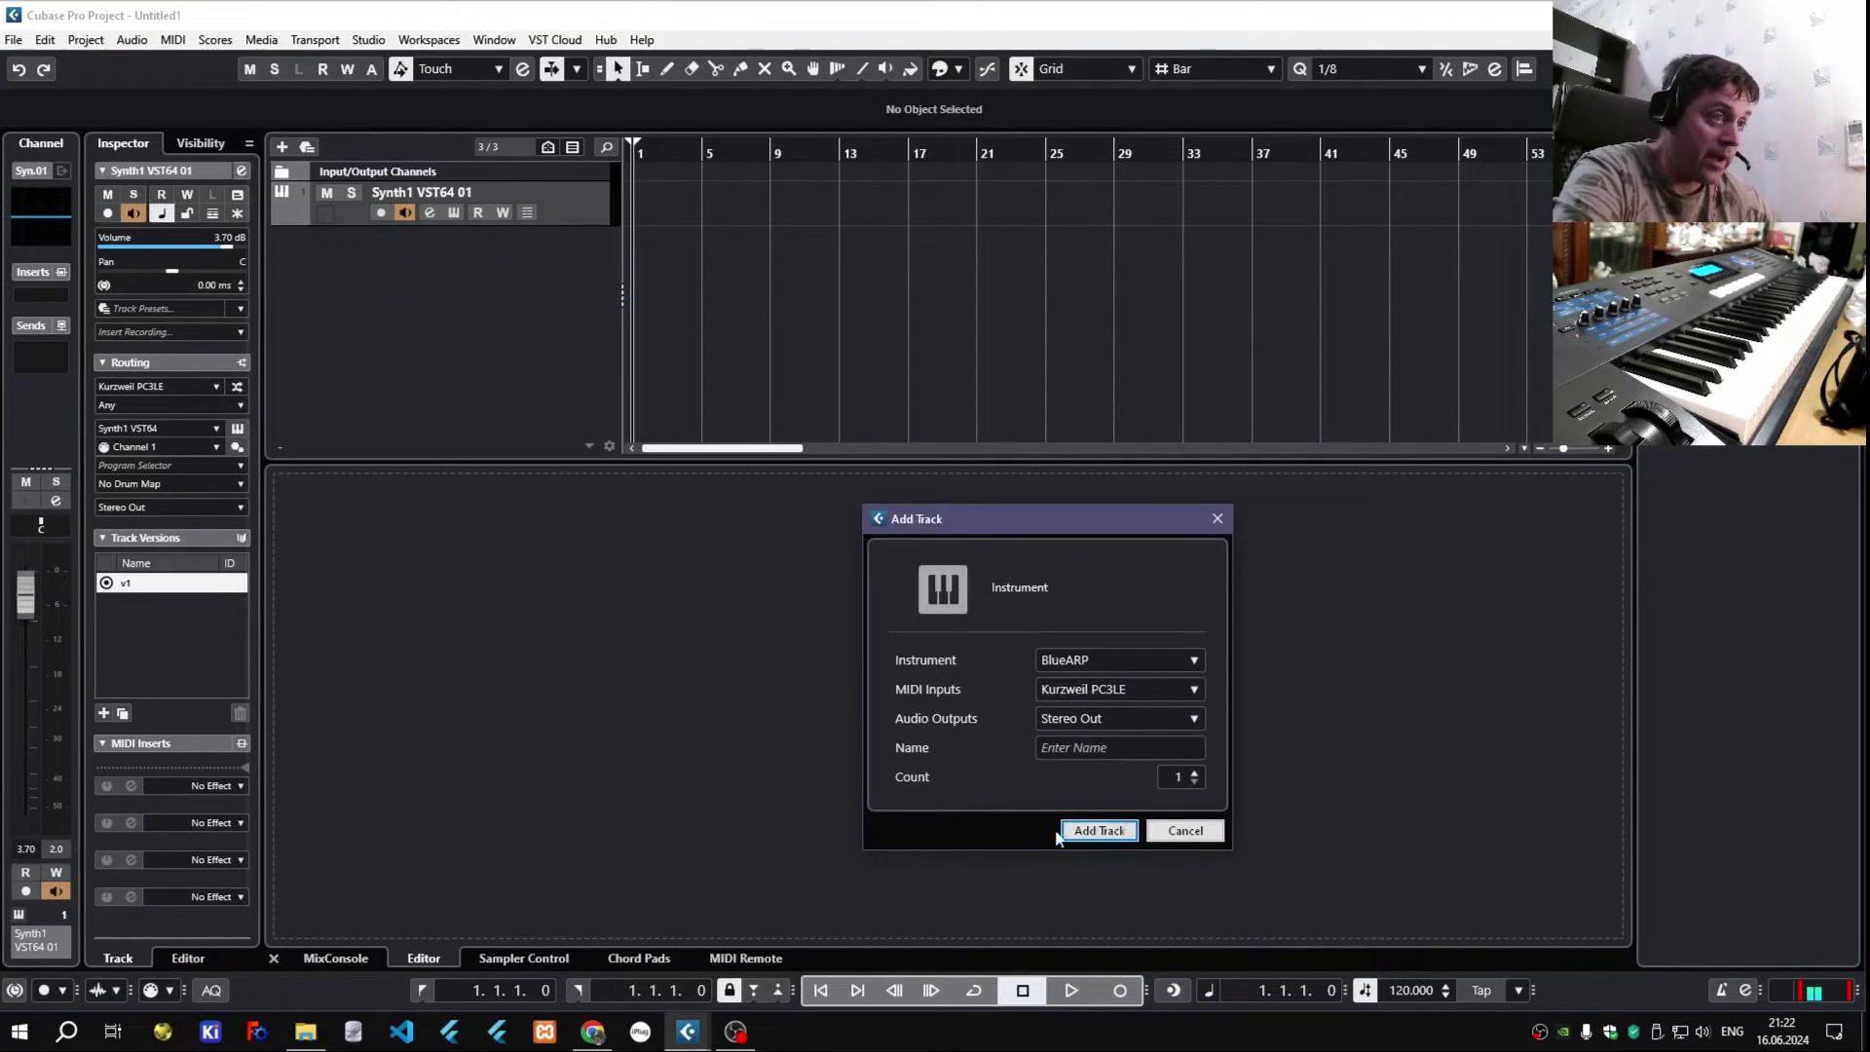
left_click(1188, 660)
left_click(977, 803)
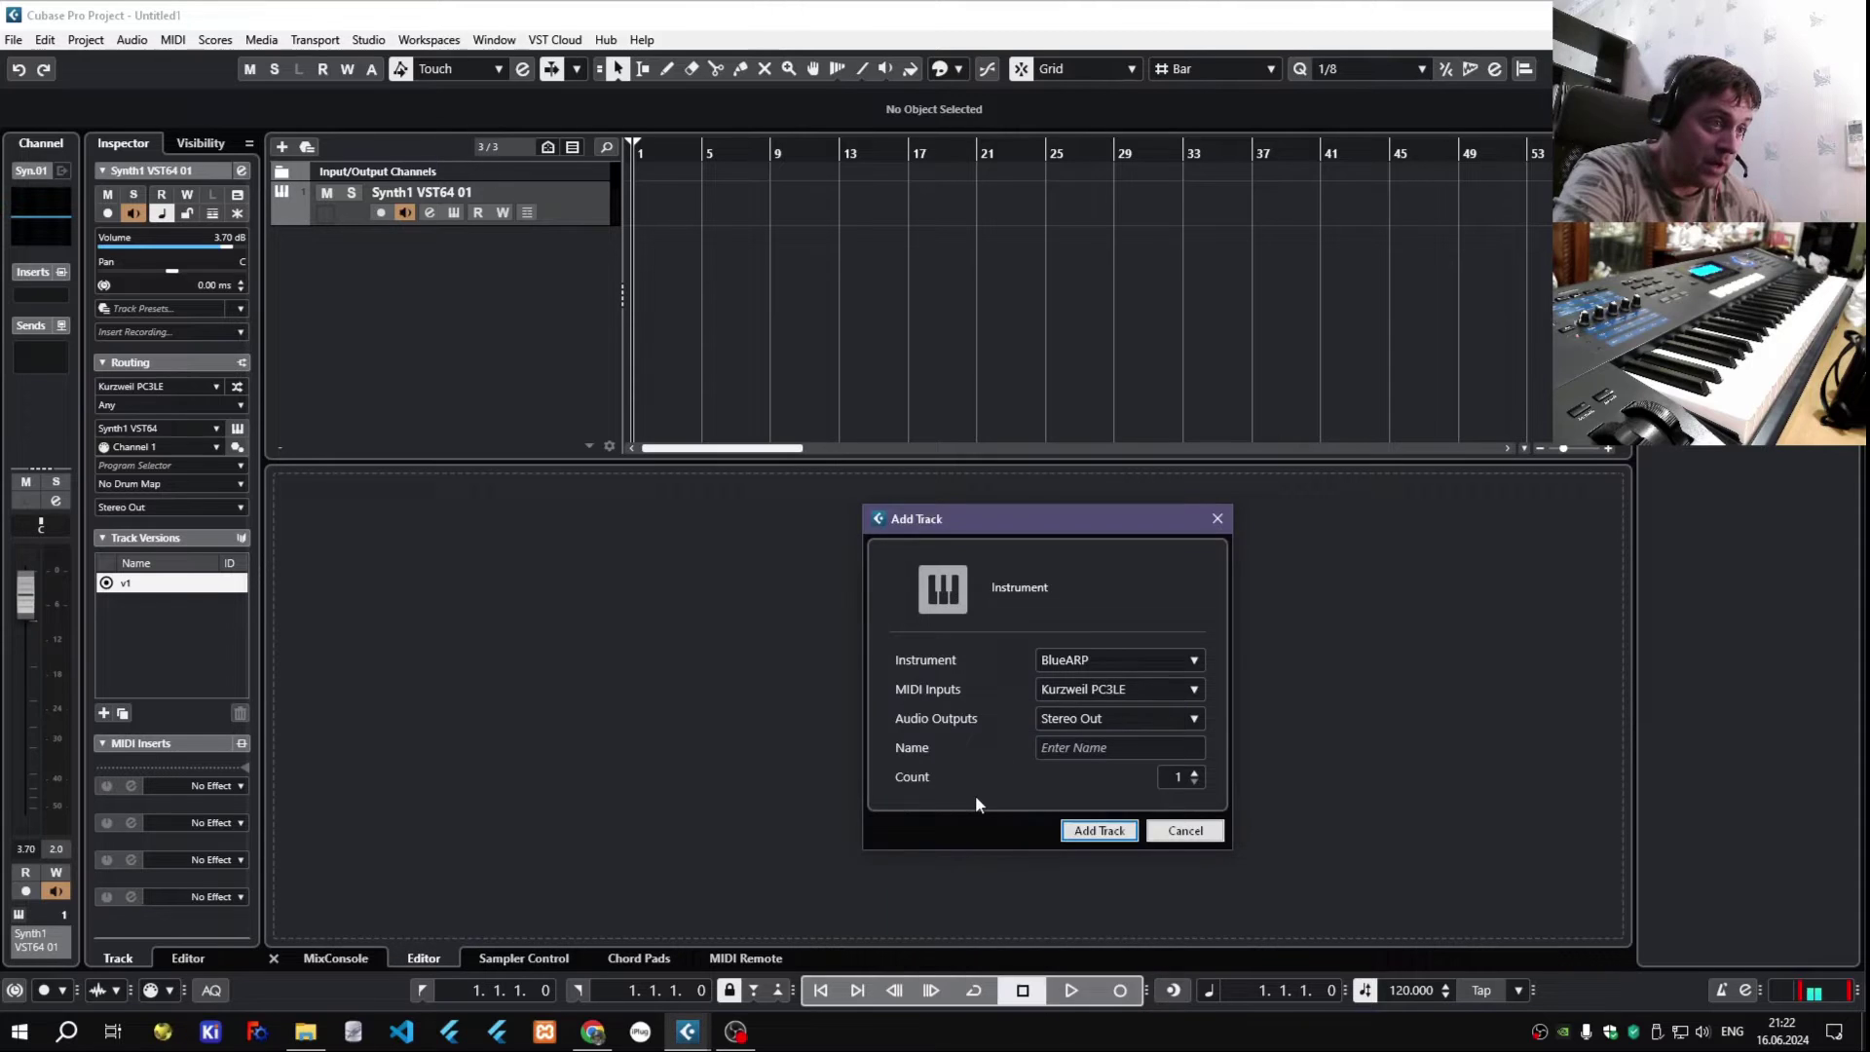
left_click(1099, 830)
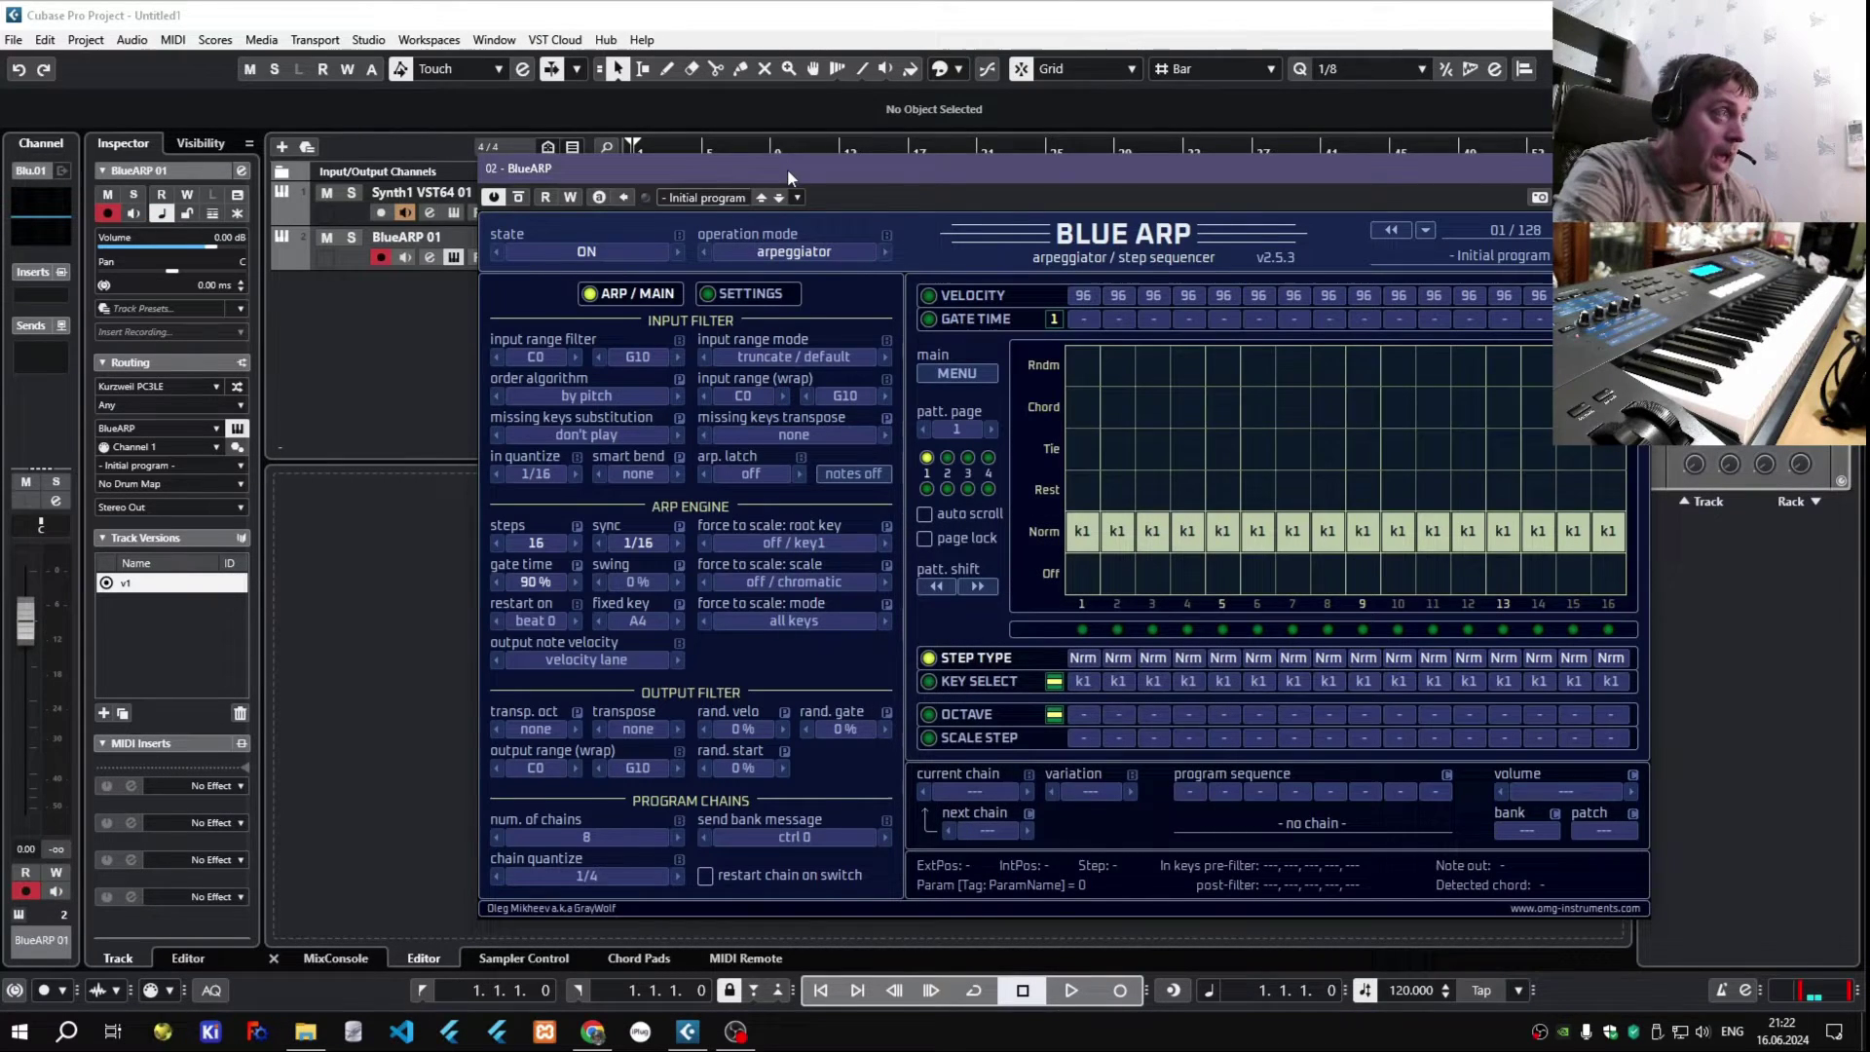
left_click_drag(787, 167, 783, 198)
left_click(409, 232)
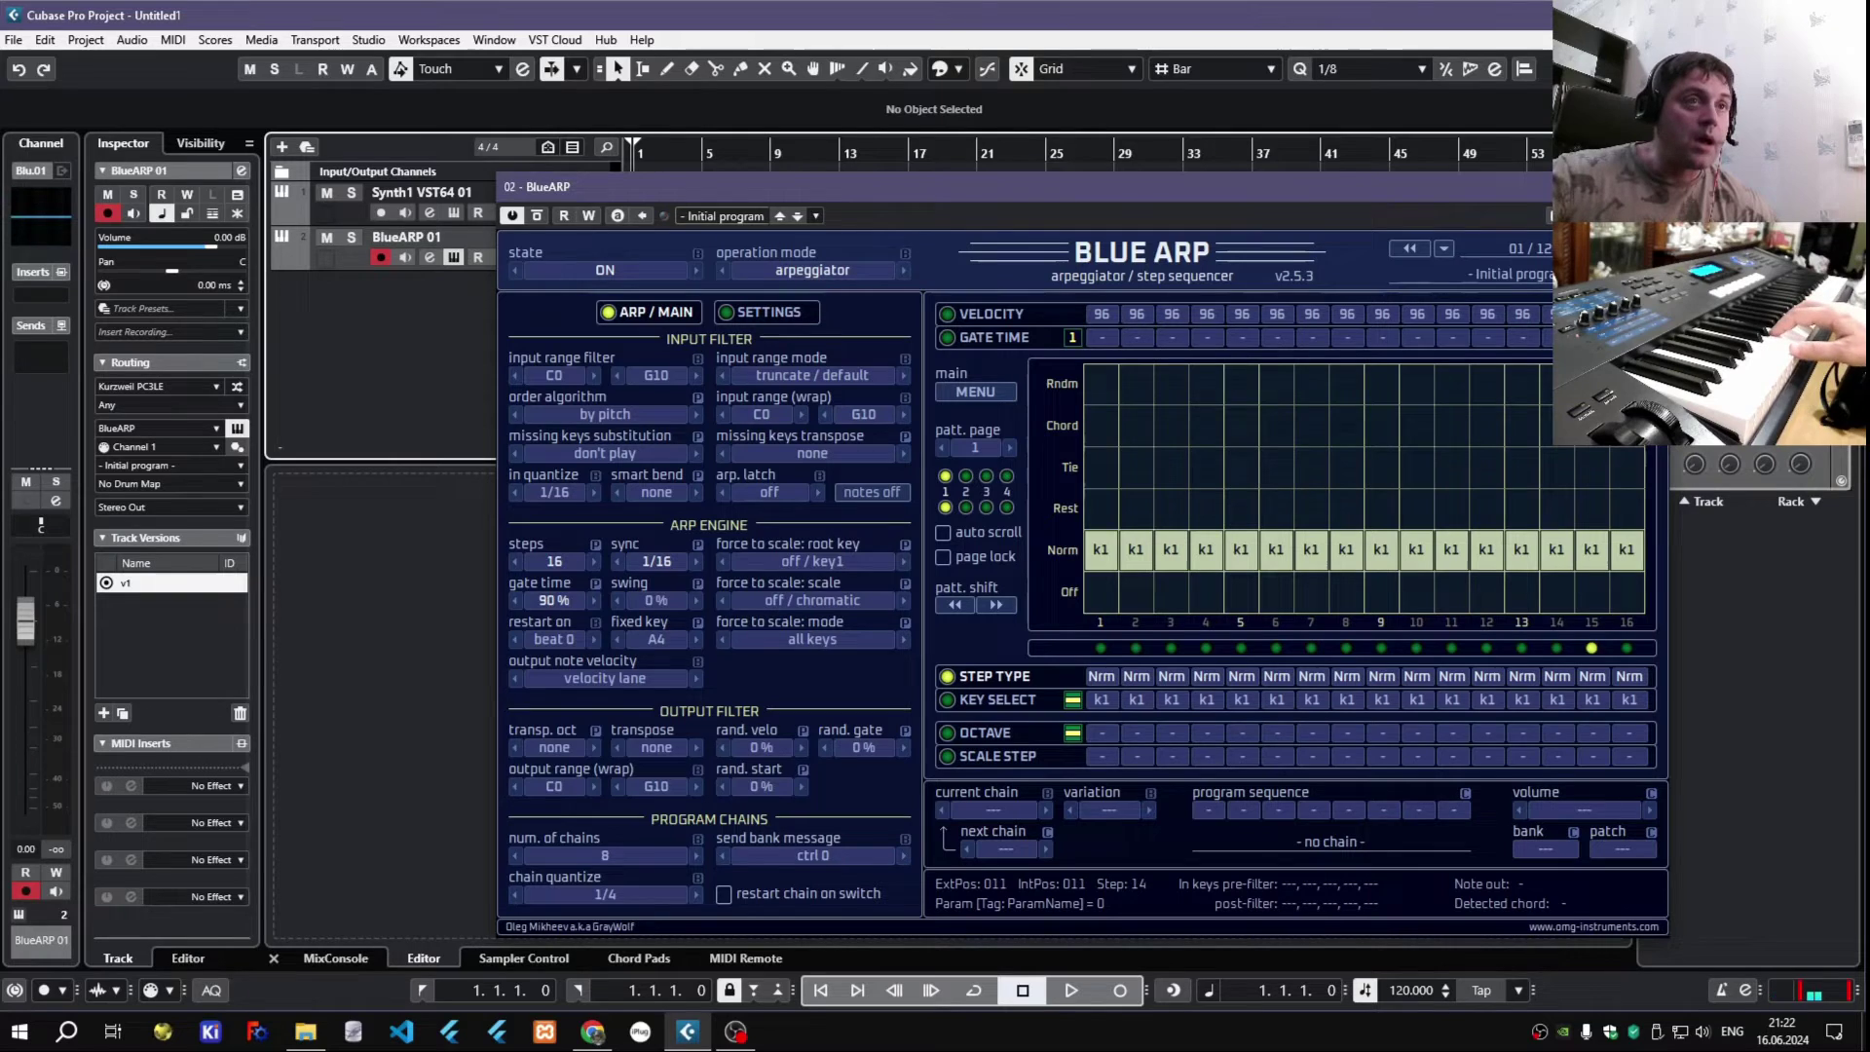
- Set Synth1's MIDI input to 02. BlueARP - MIDI Out, monitor both tracks, and disarm Synth1
left_click(1655, 186)
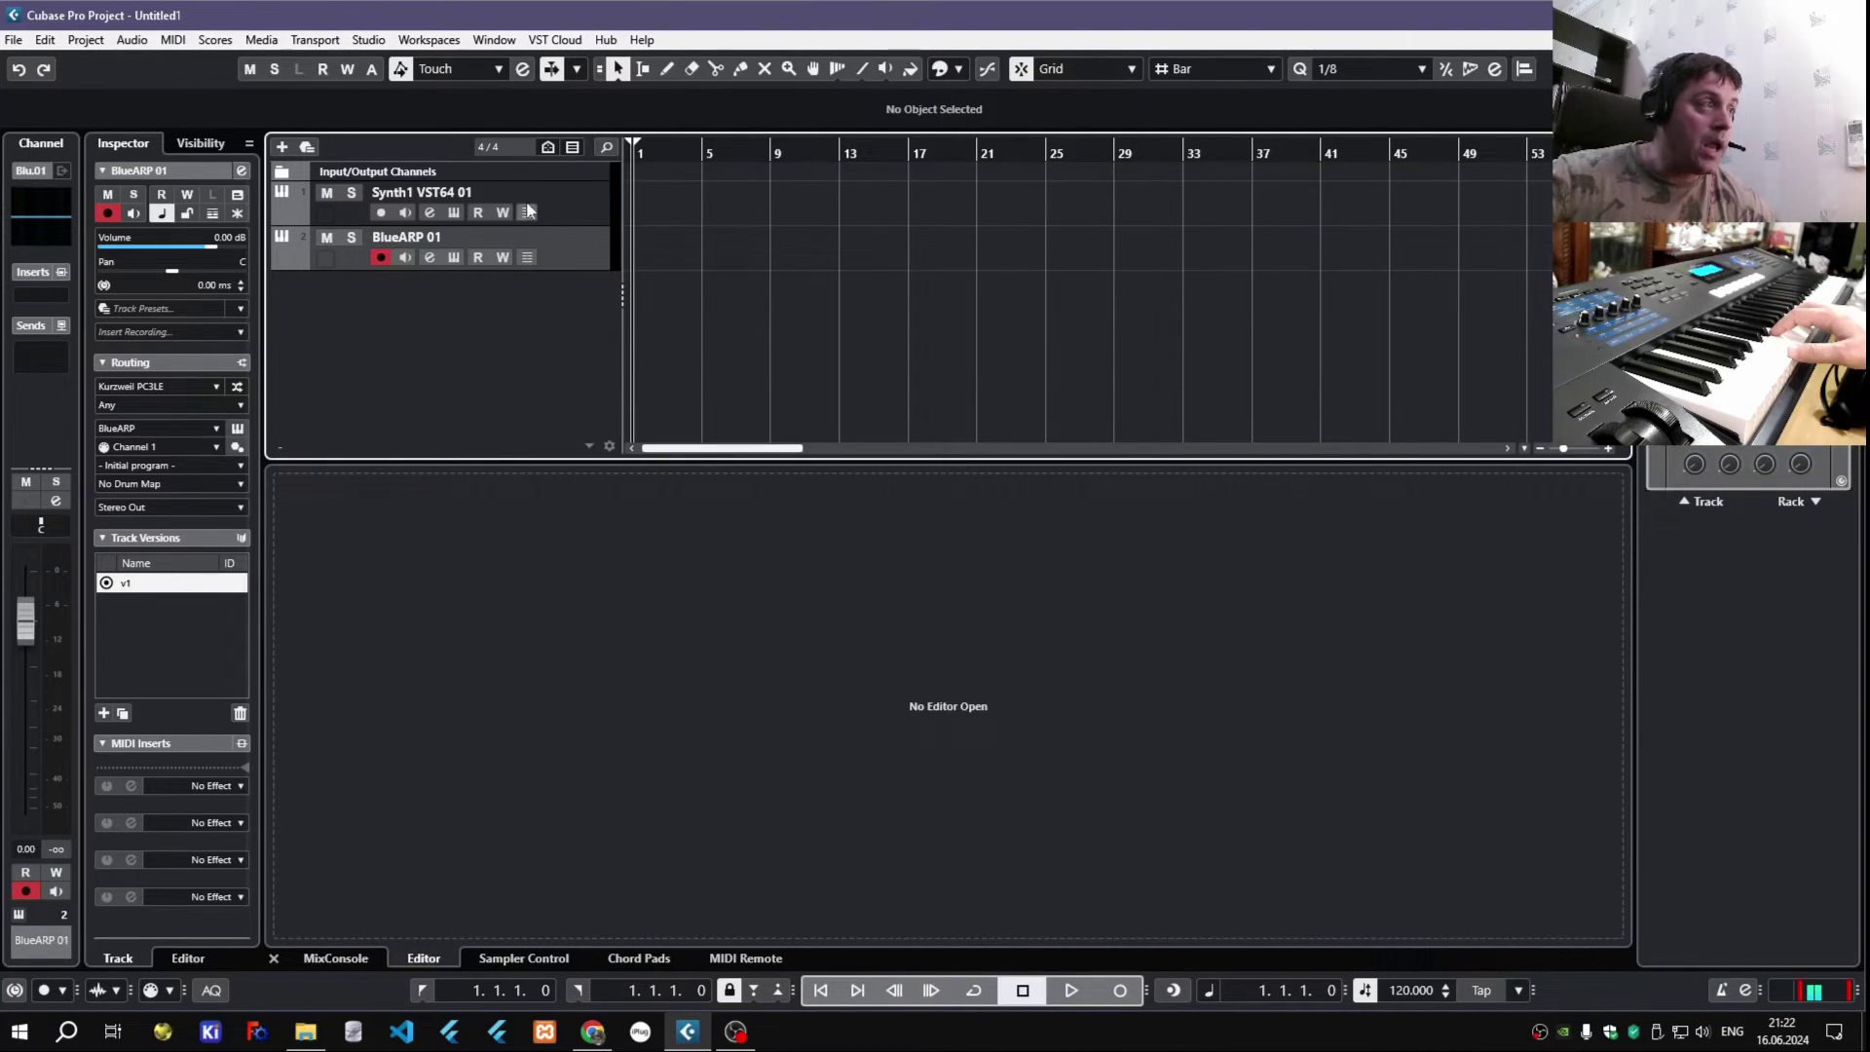
left_click(557, 198)
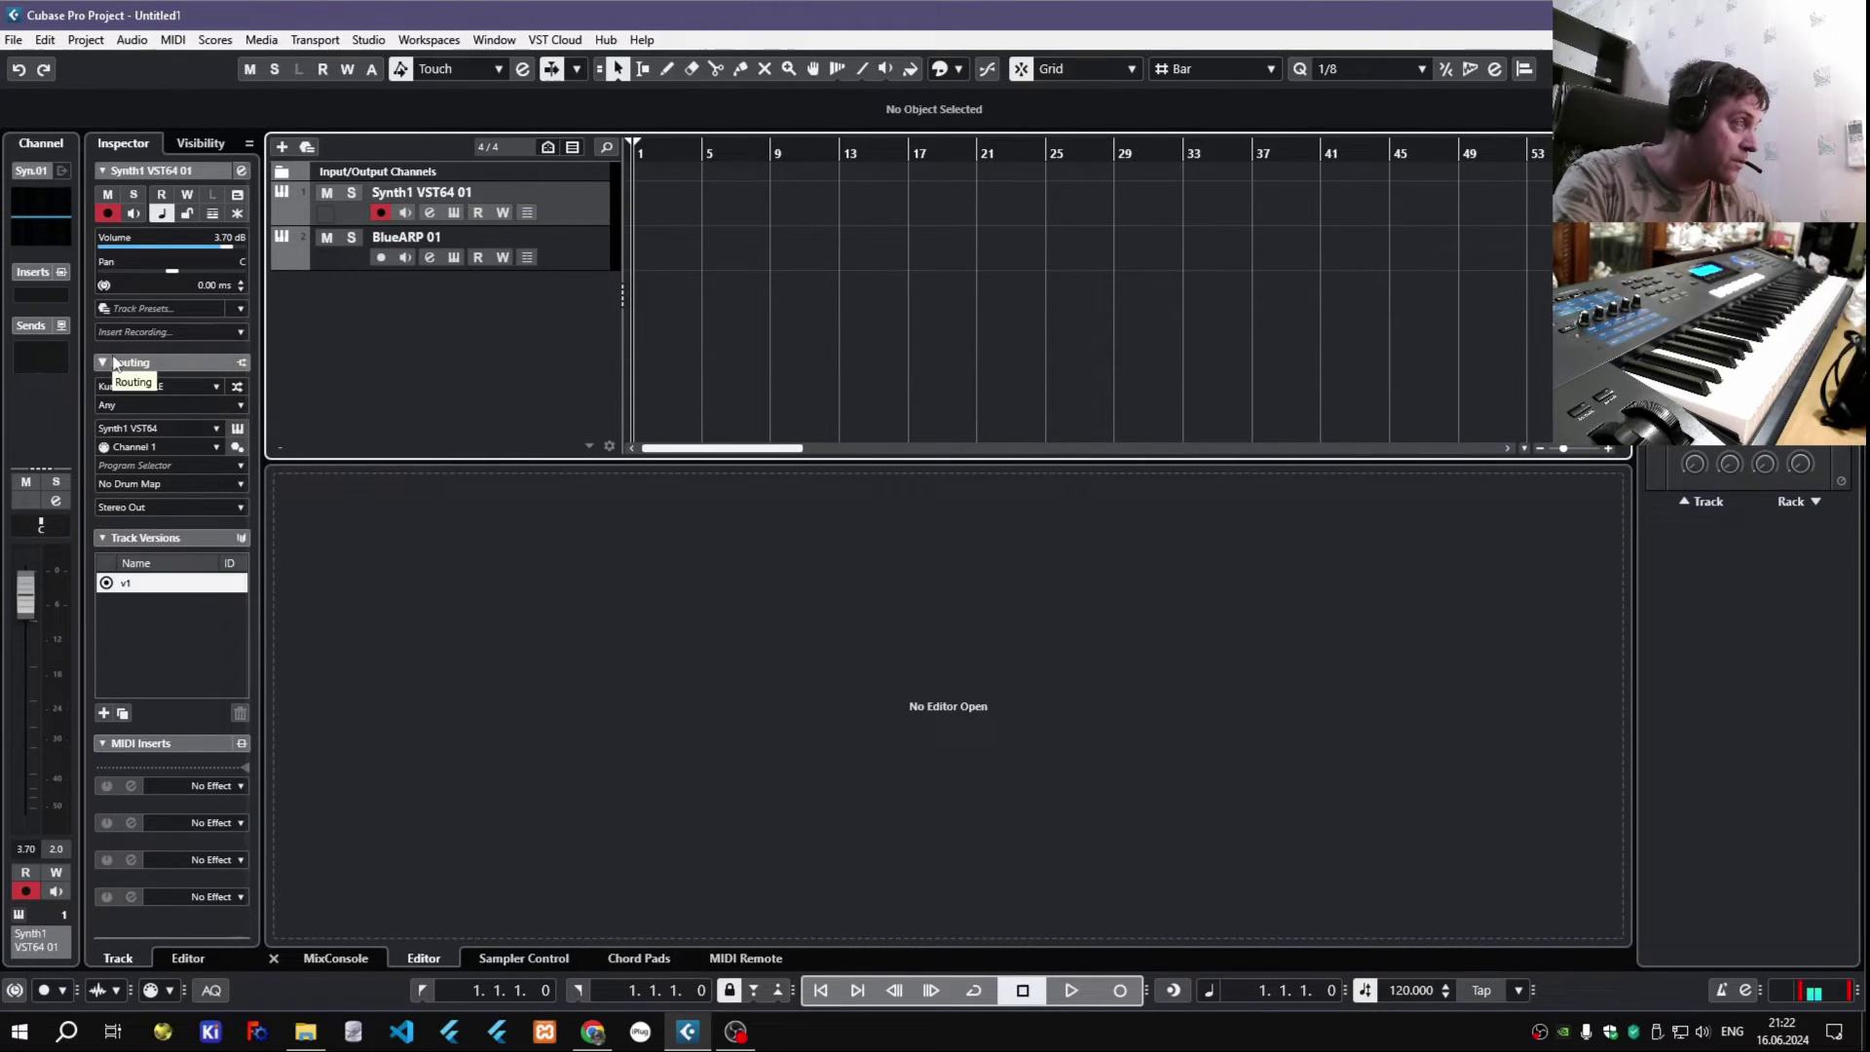
left_click(218, 384)
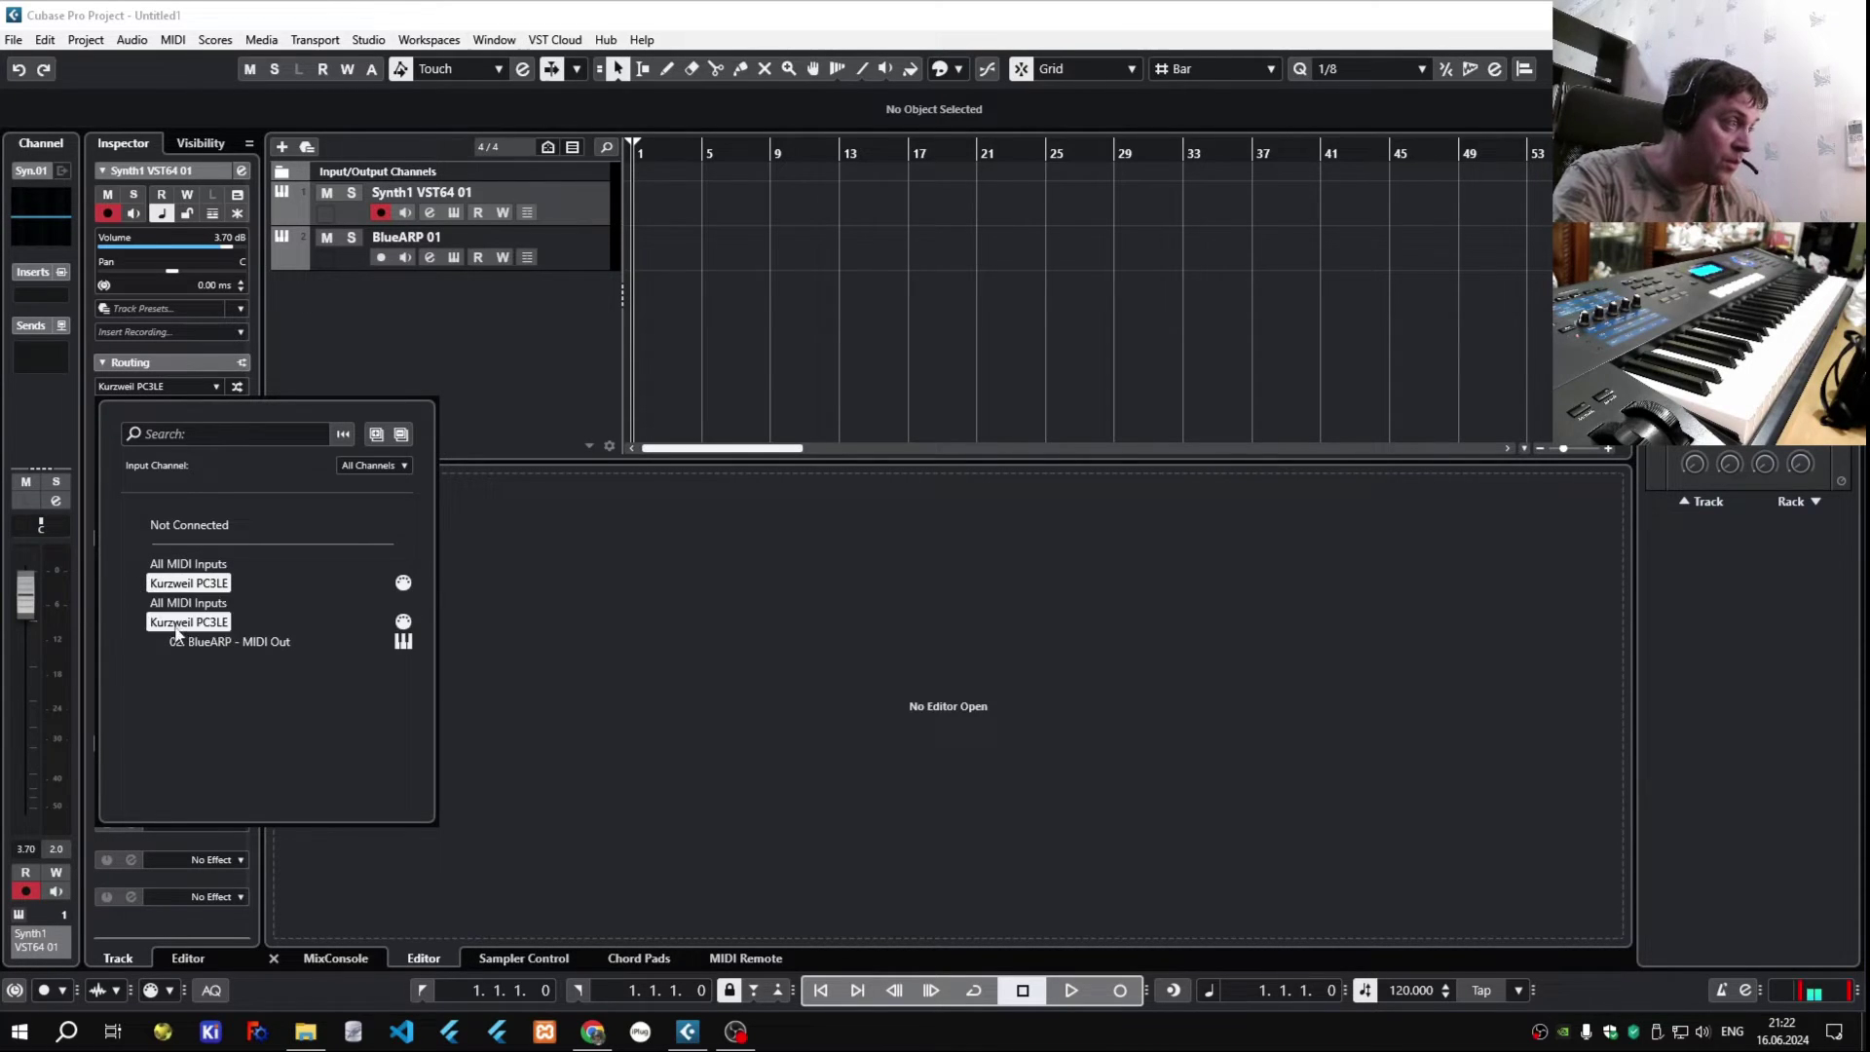
left_click(222, 643)
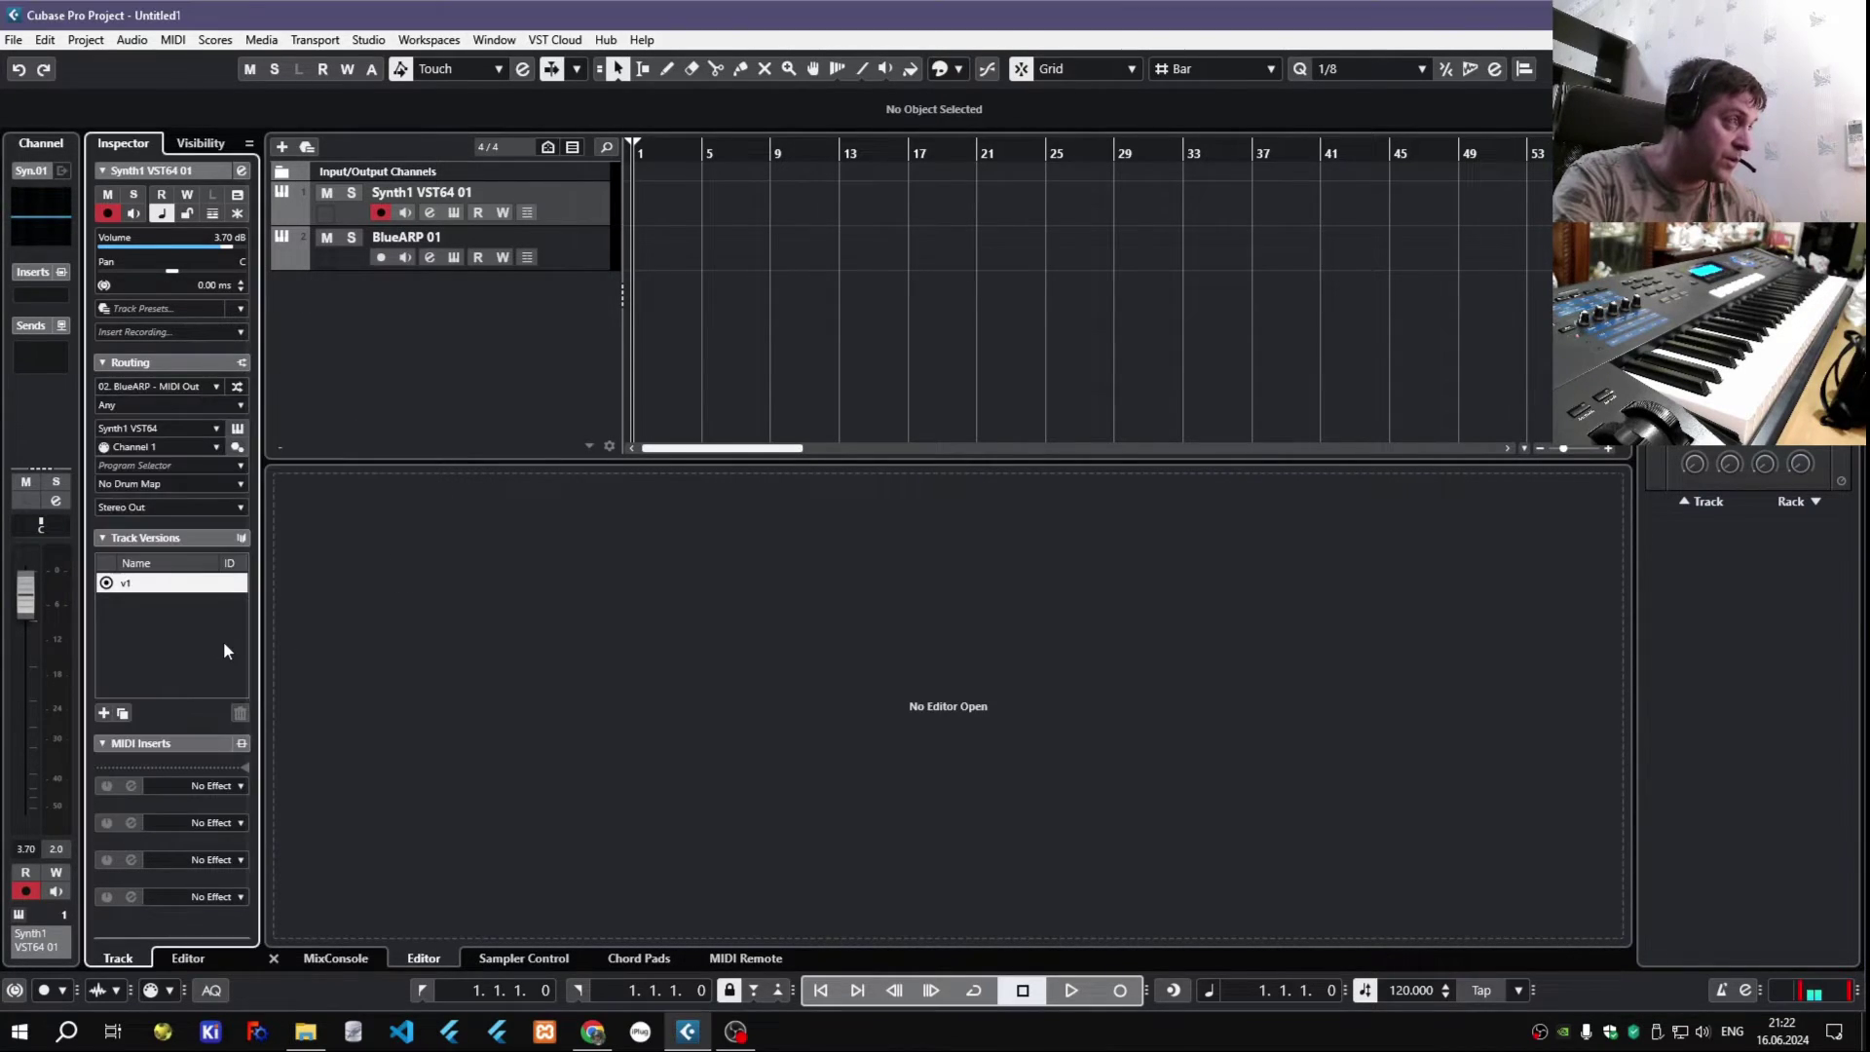
left_click(405, 212)
left_click(406, 257)
left_click(380, 213)
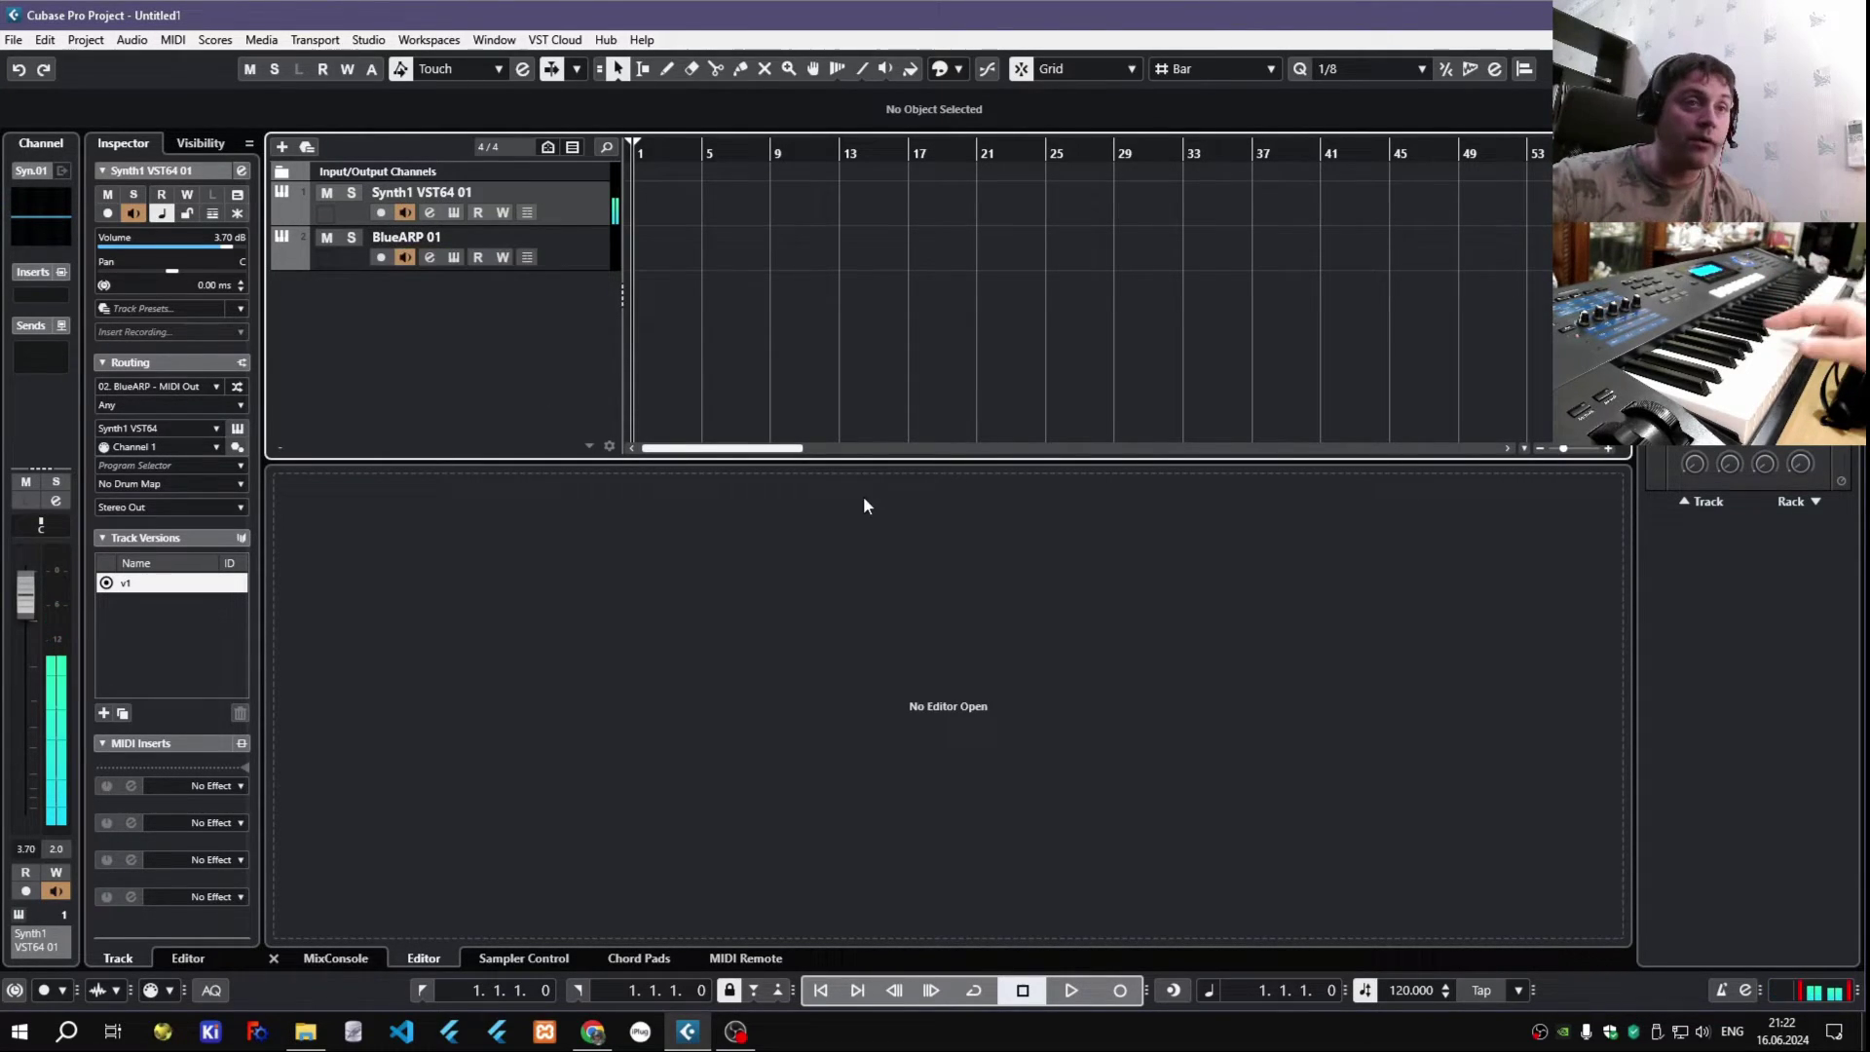
- Choose the Riff 4k Up 4 beat program in the BlueARP window, then close it
left_click(454, 257)
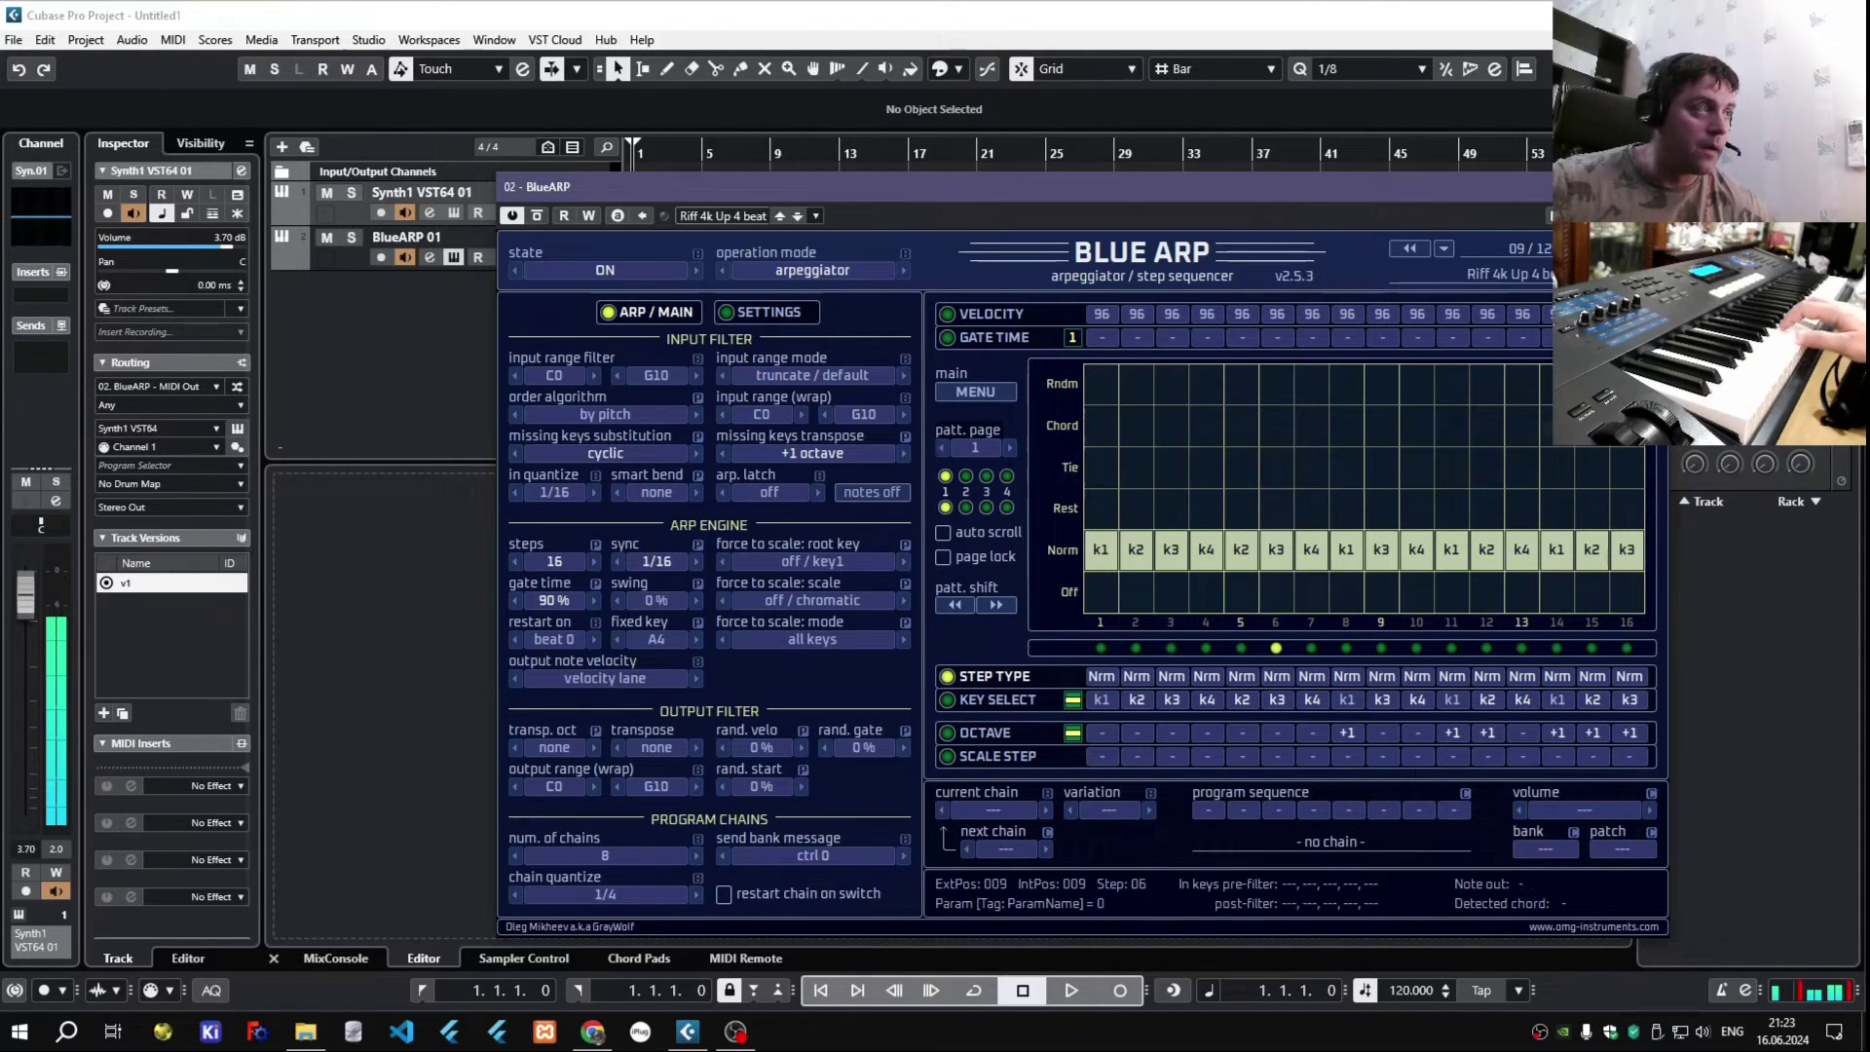
key("Escape")
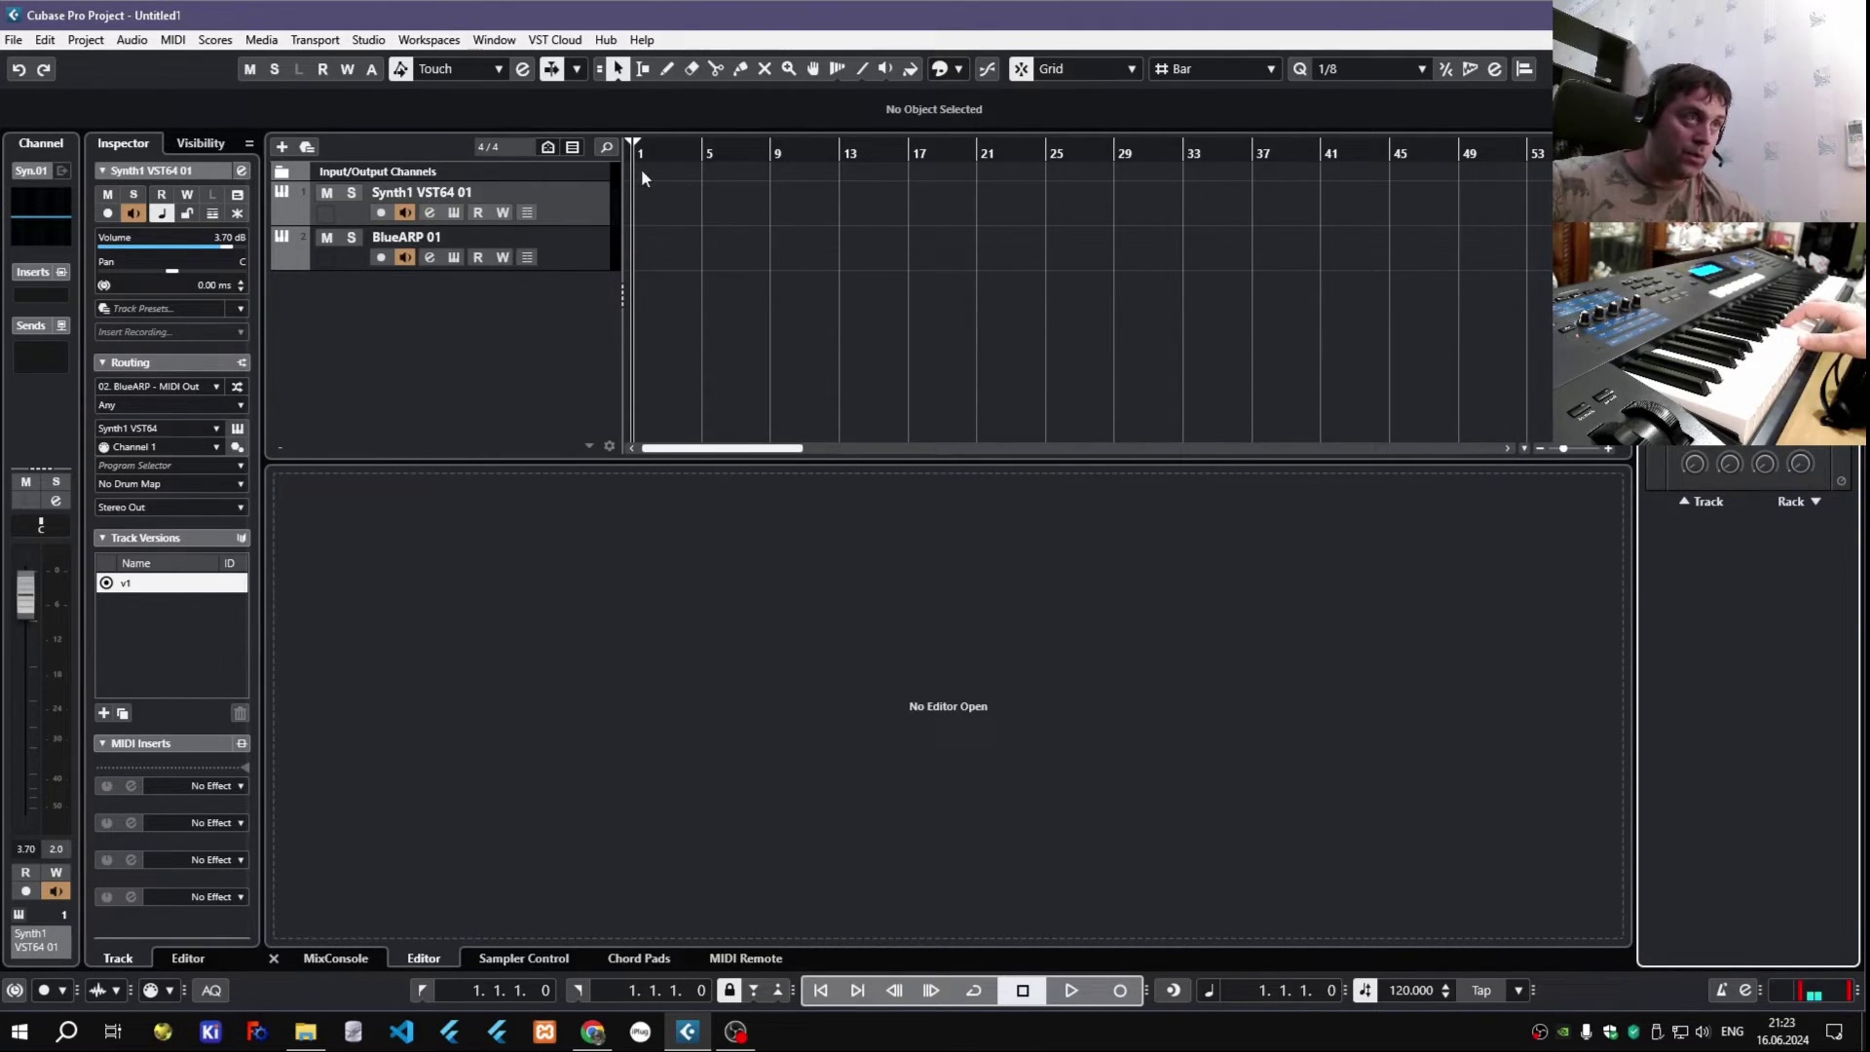
- Arm Synth1 with monitoring off and record played chords as an arpeggio part from bar 1
left_click(380, 214)
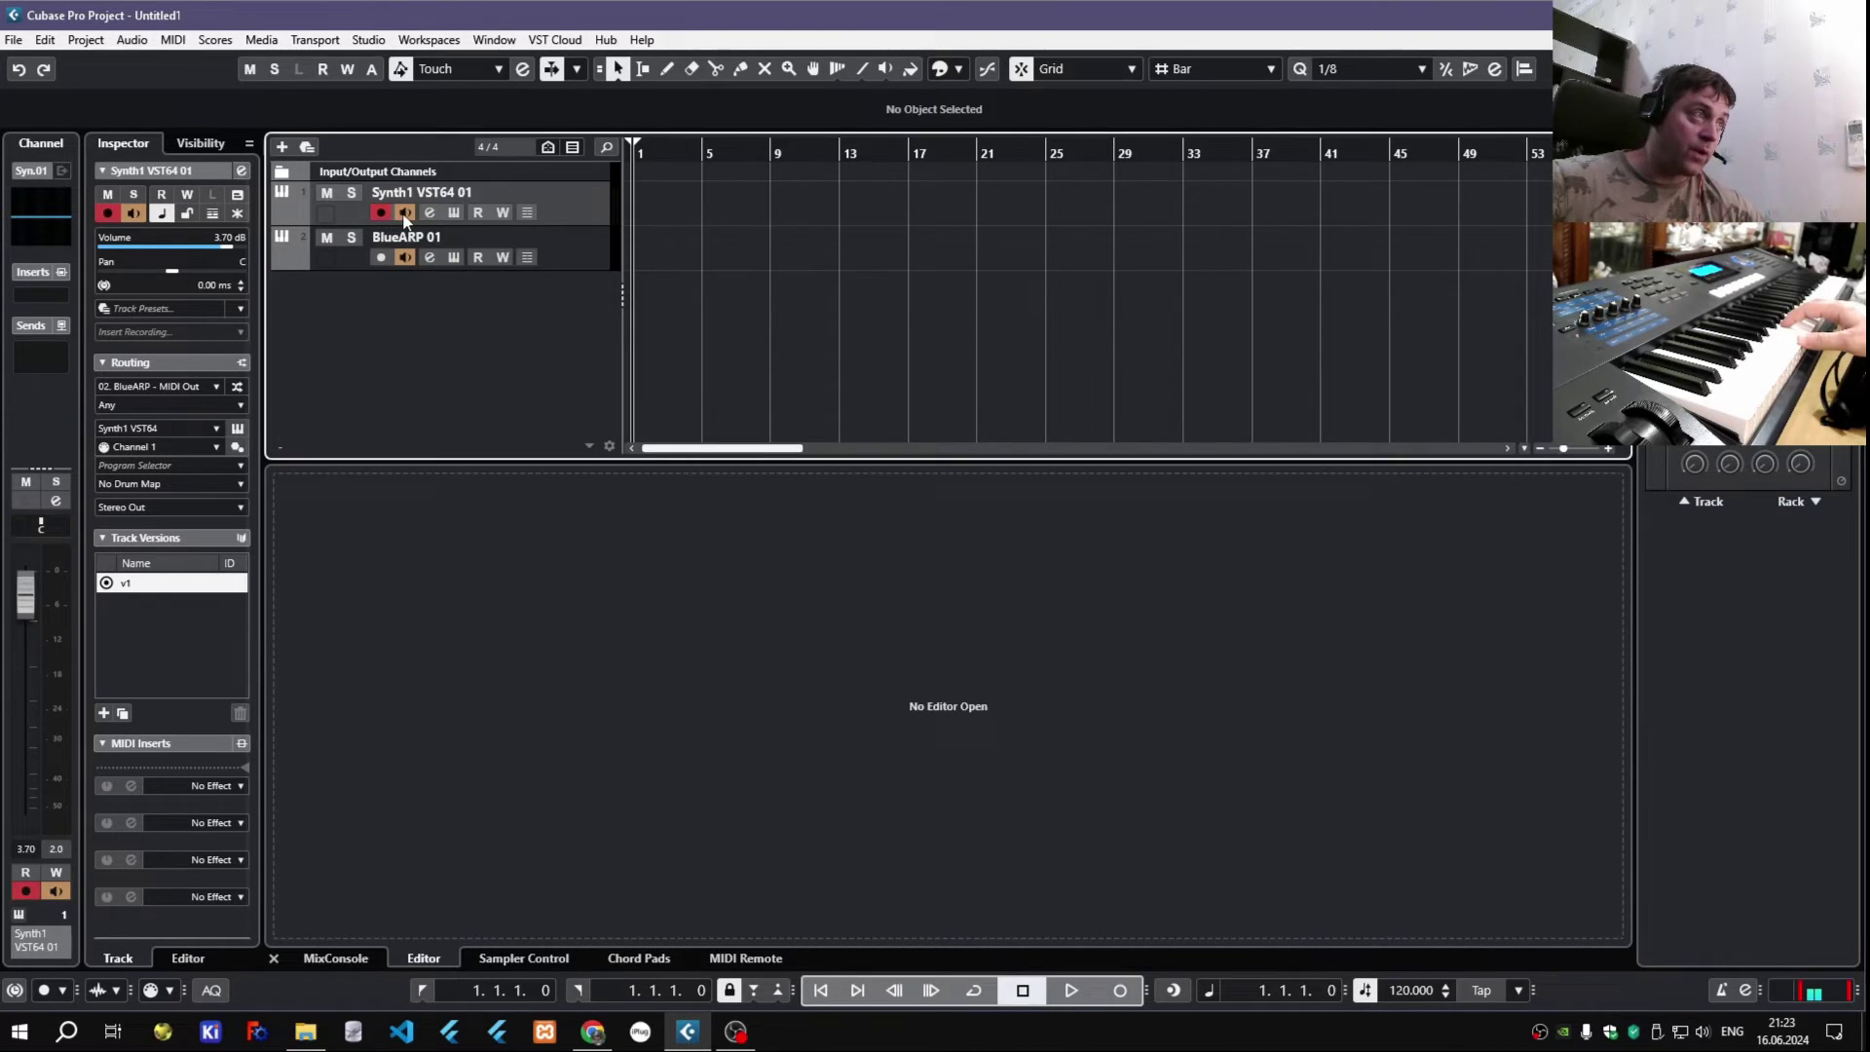
left_click(405, 214)
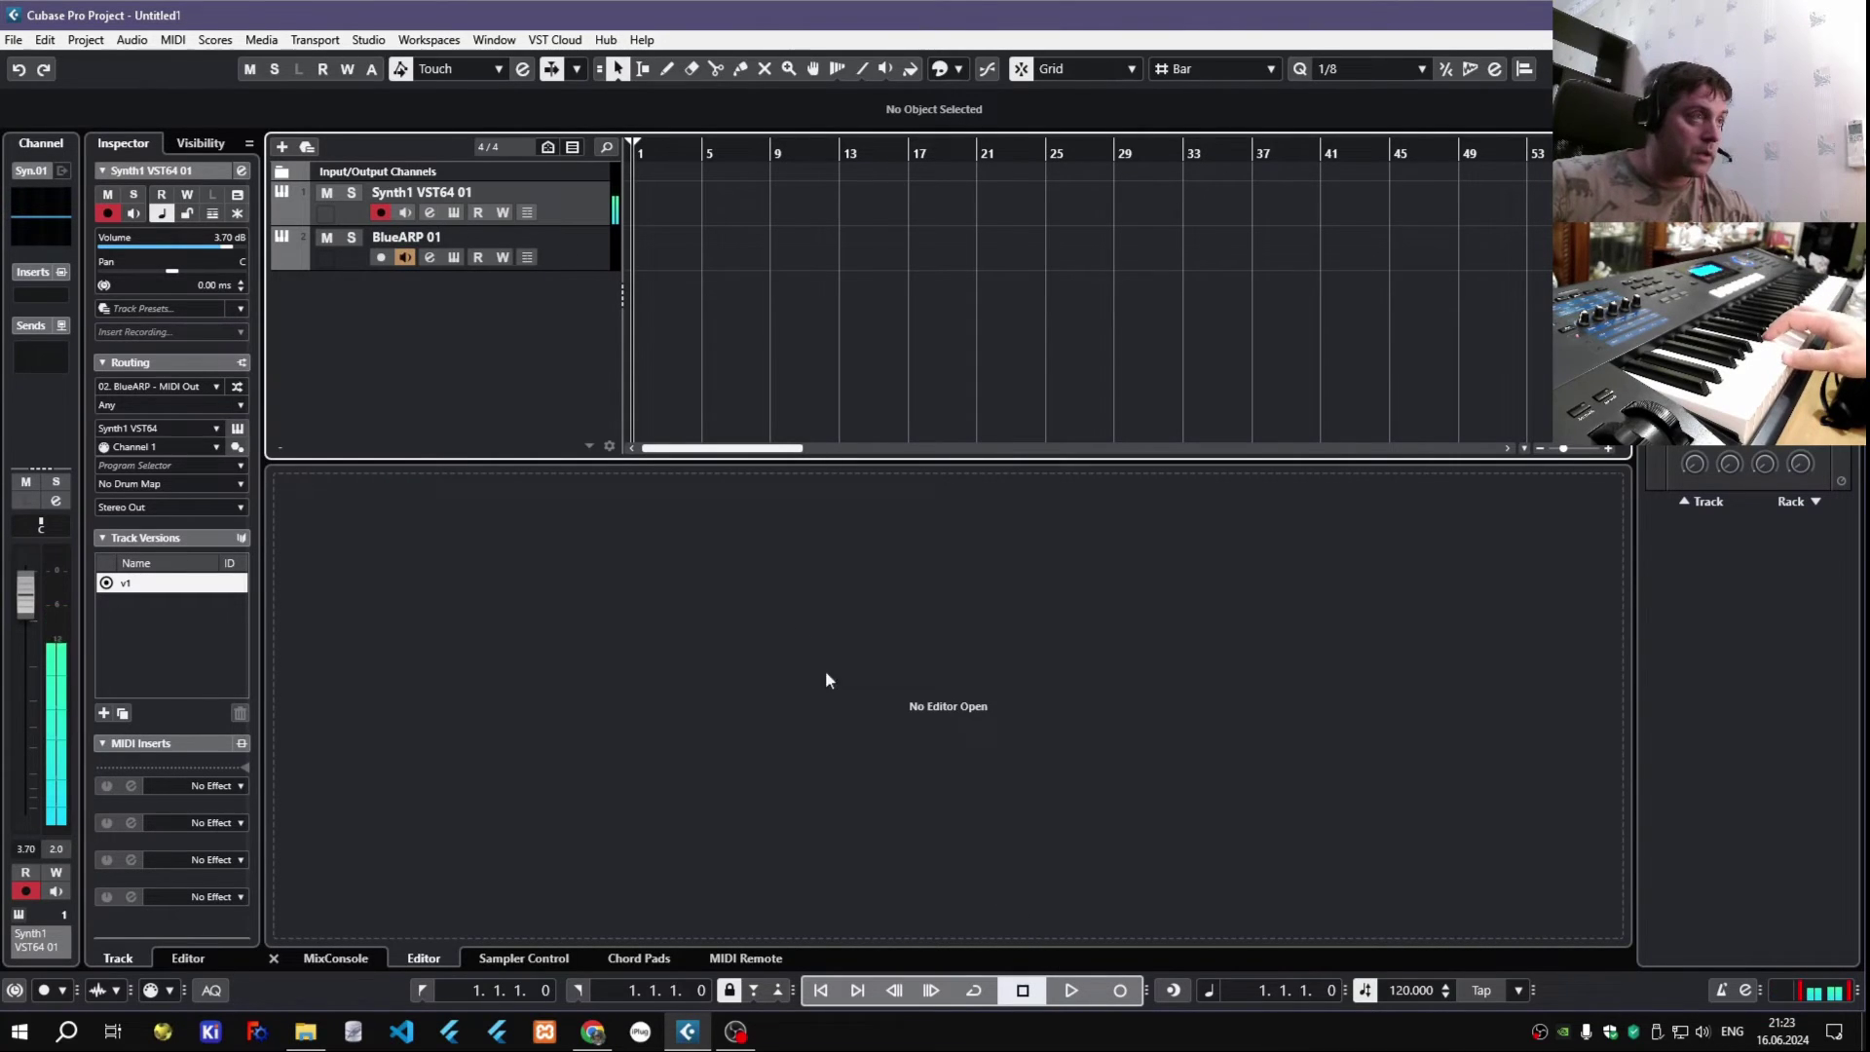
left_click(1120, 992)
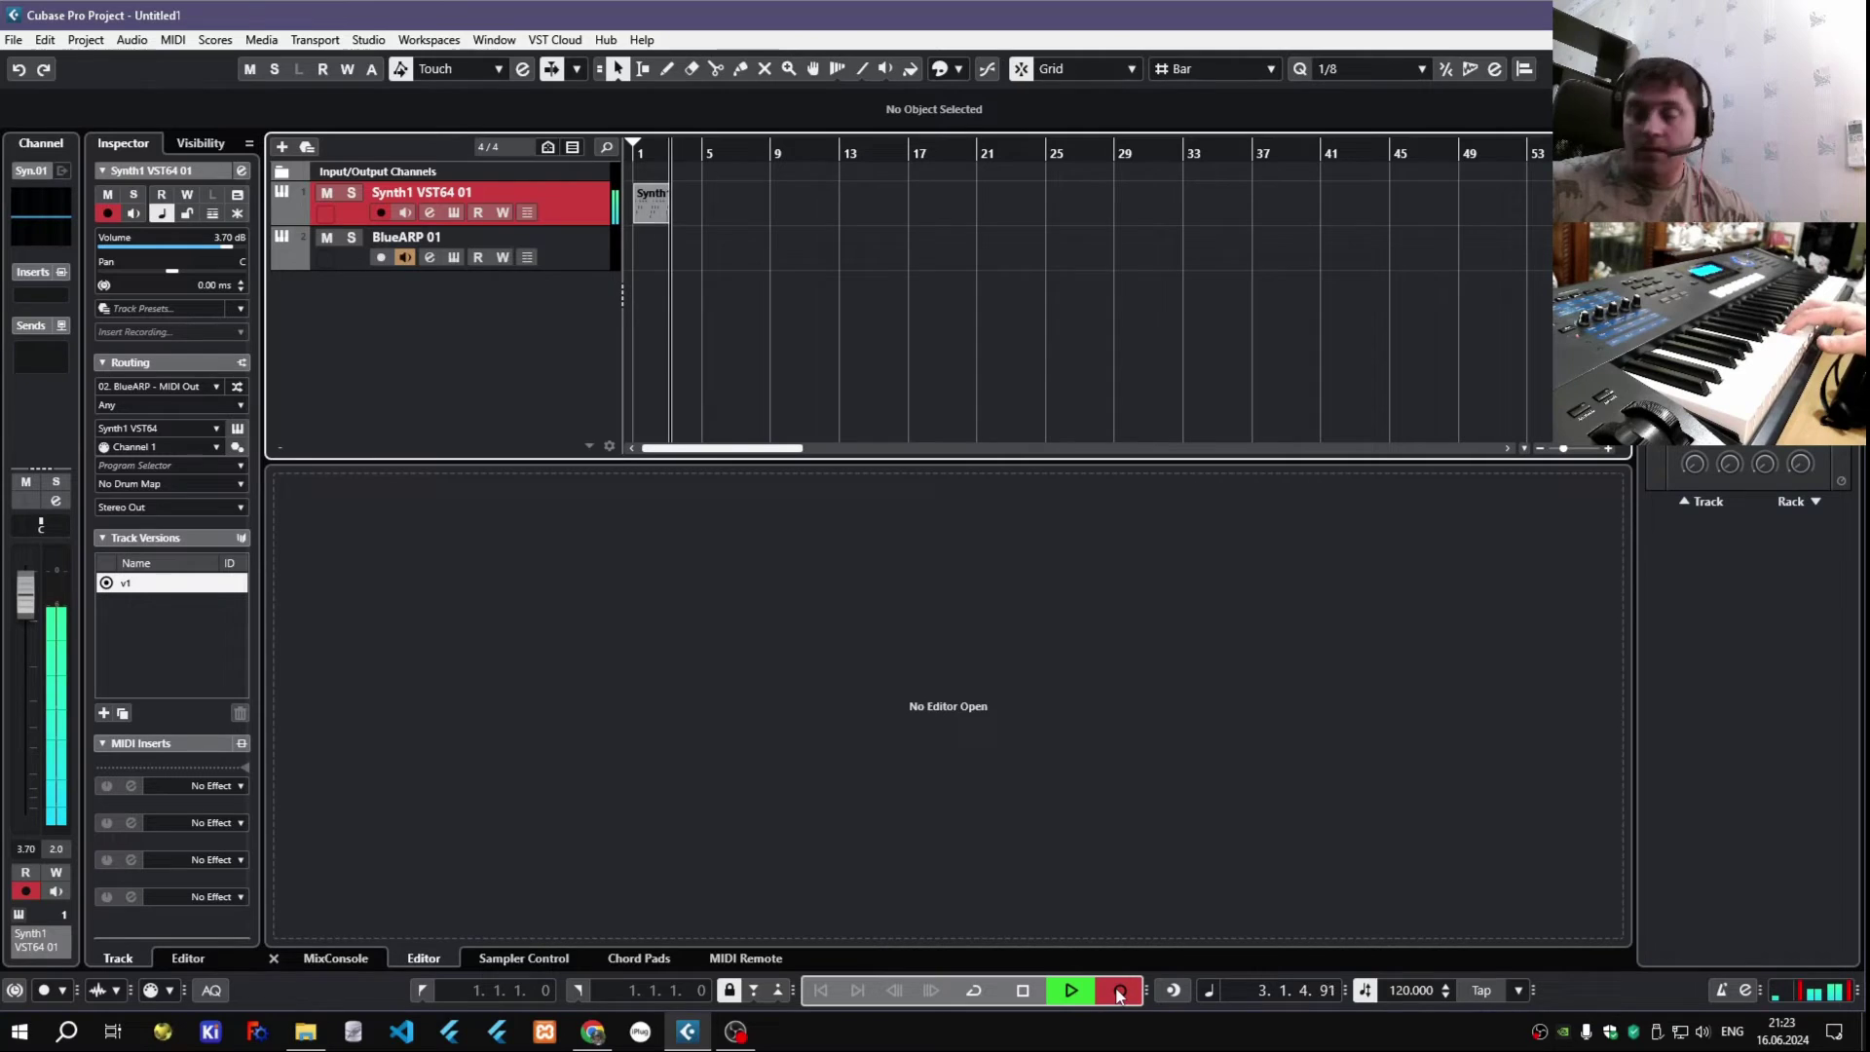
left_click(1021, 990)
- Open the recorded Synth1 part, then play it back from bar 2 and stop
double_click(679, 197)
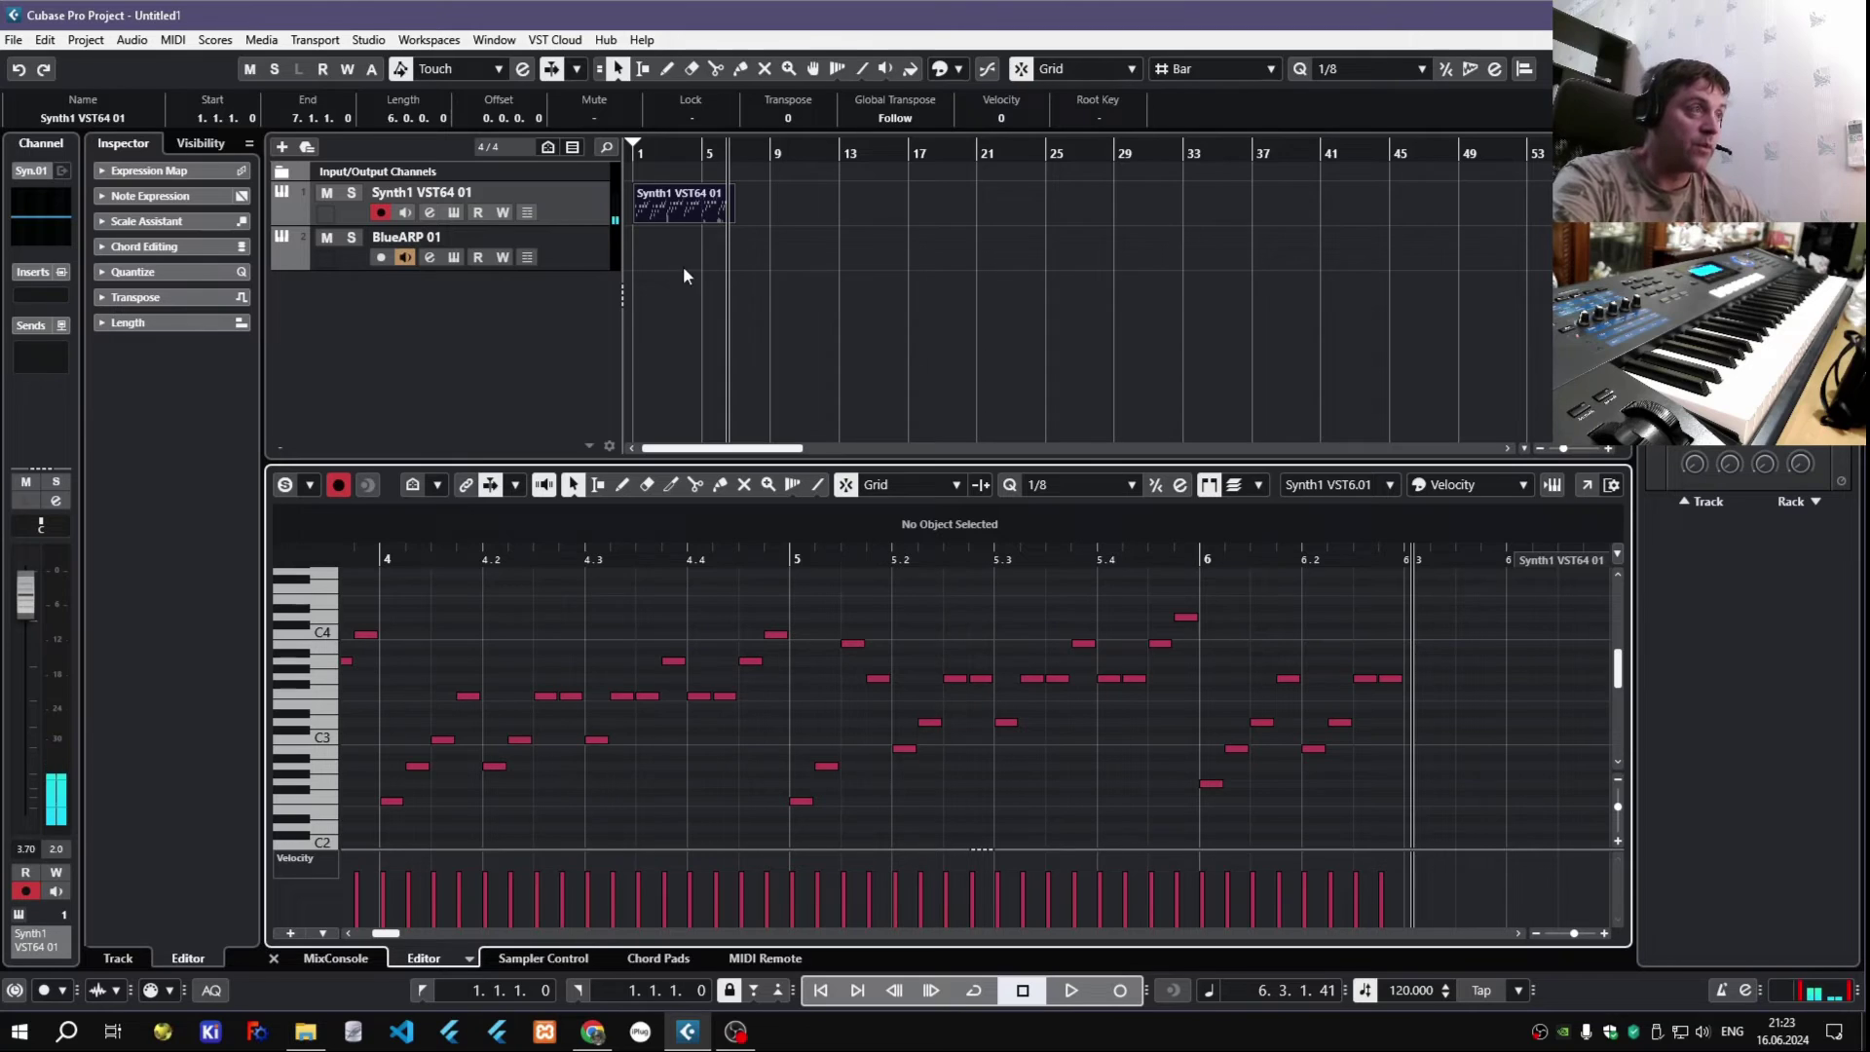
left_click(651, 147)
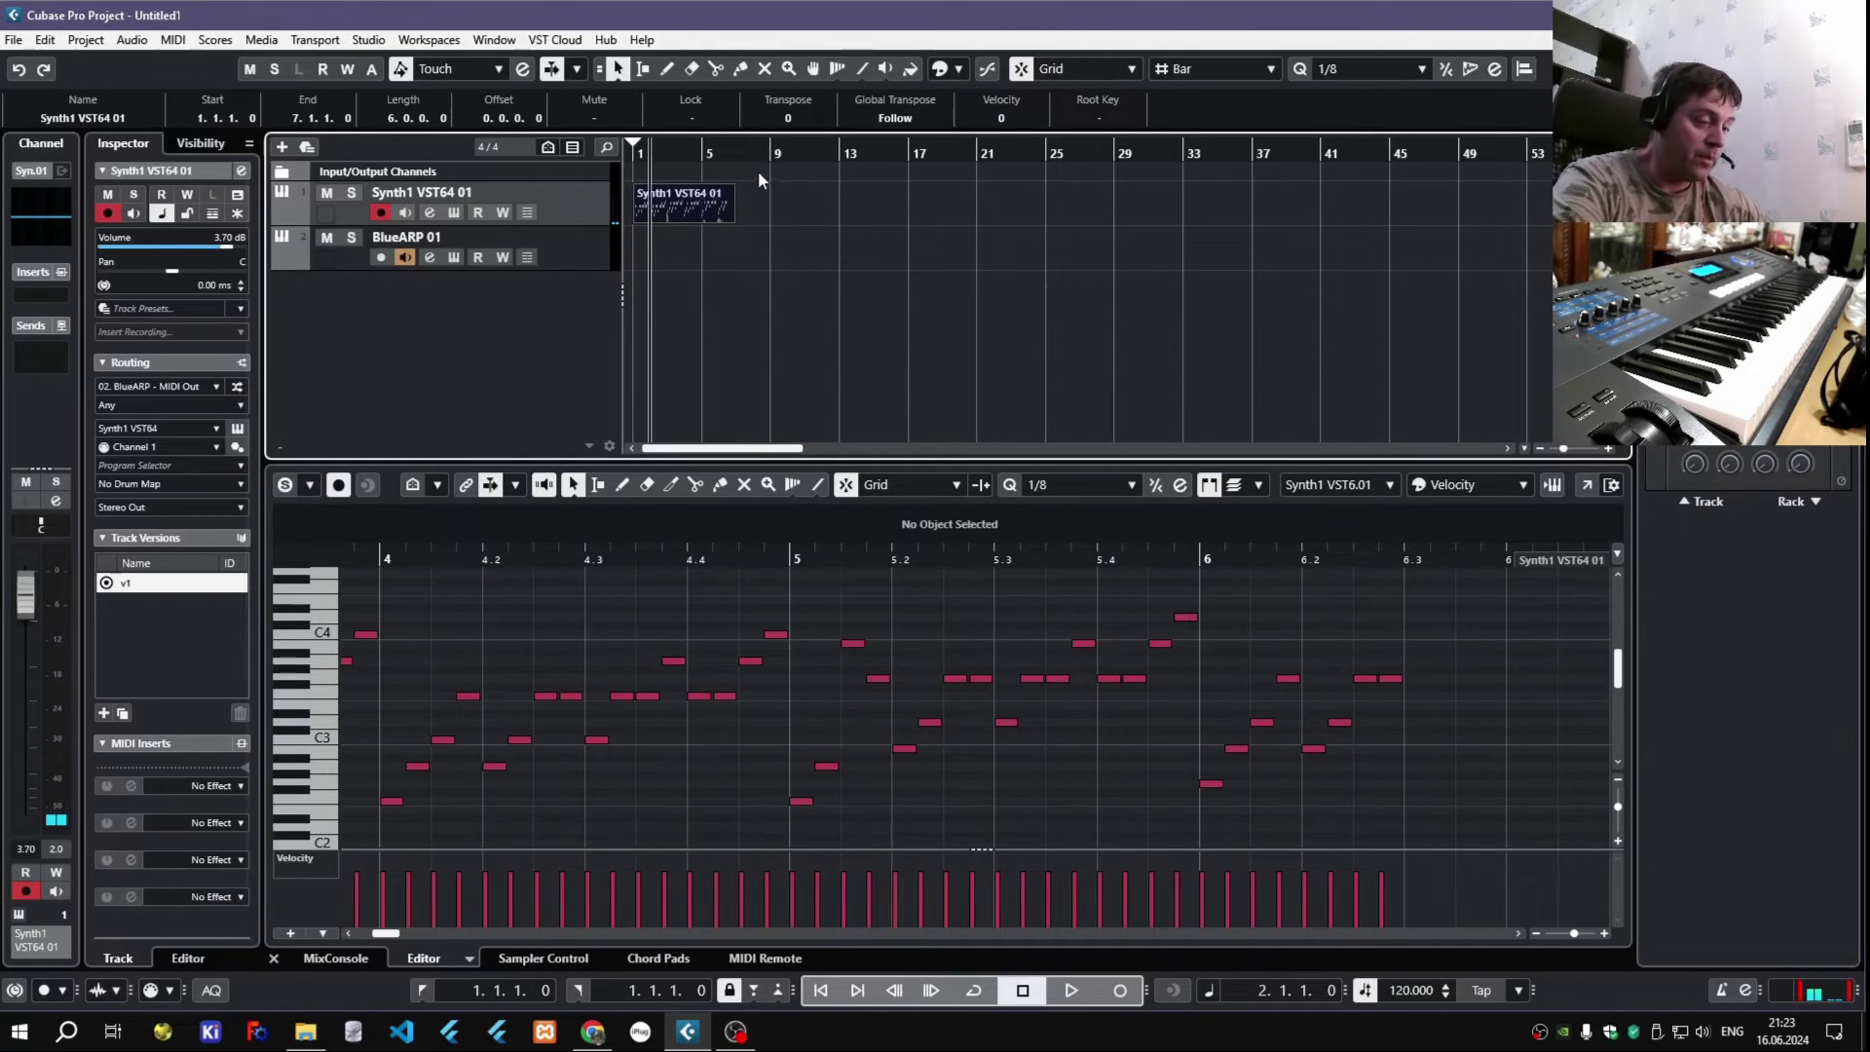
key("space")
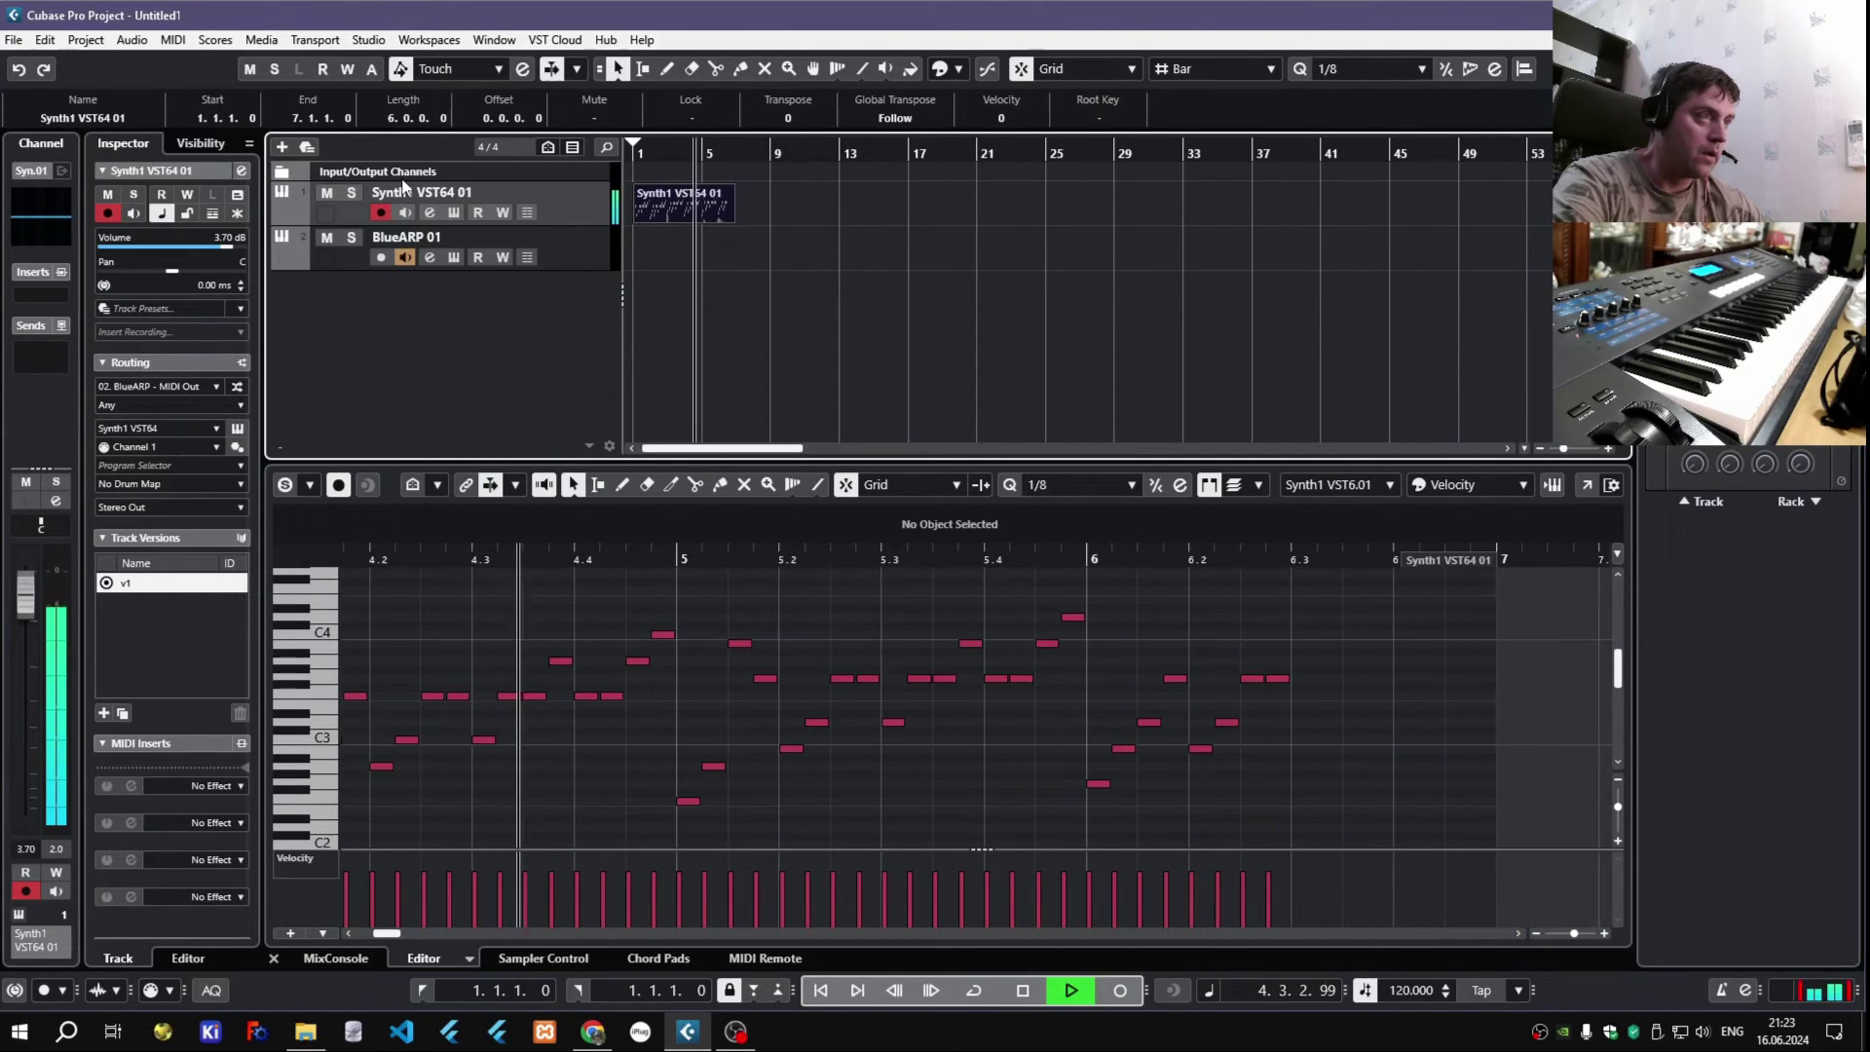
key("space")
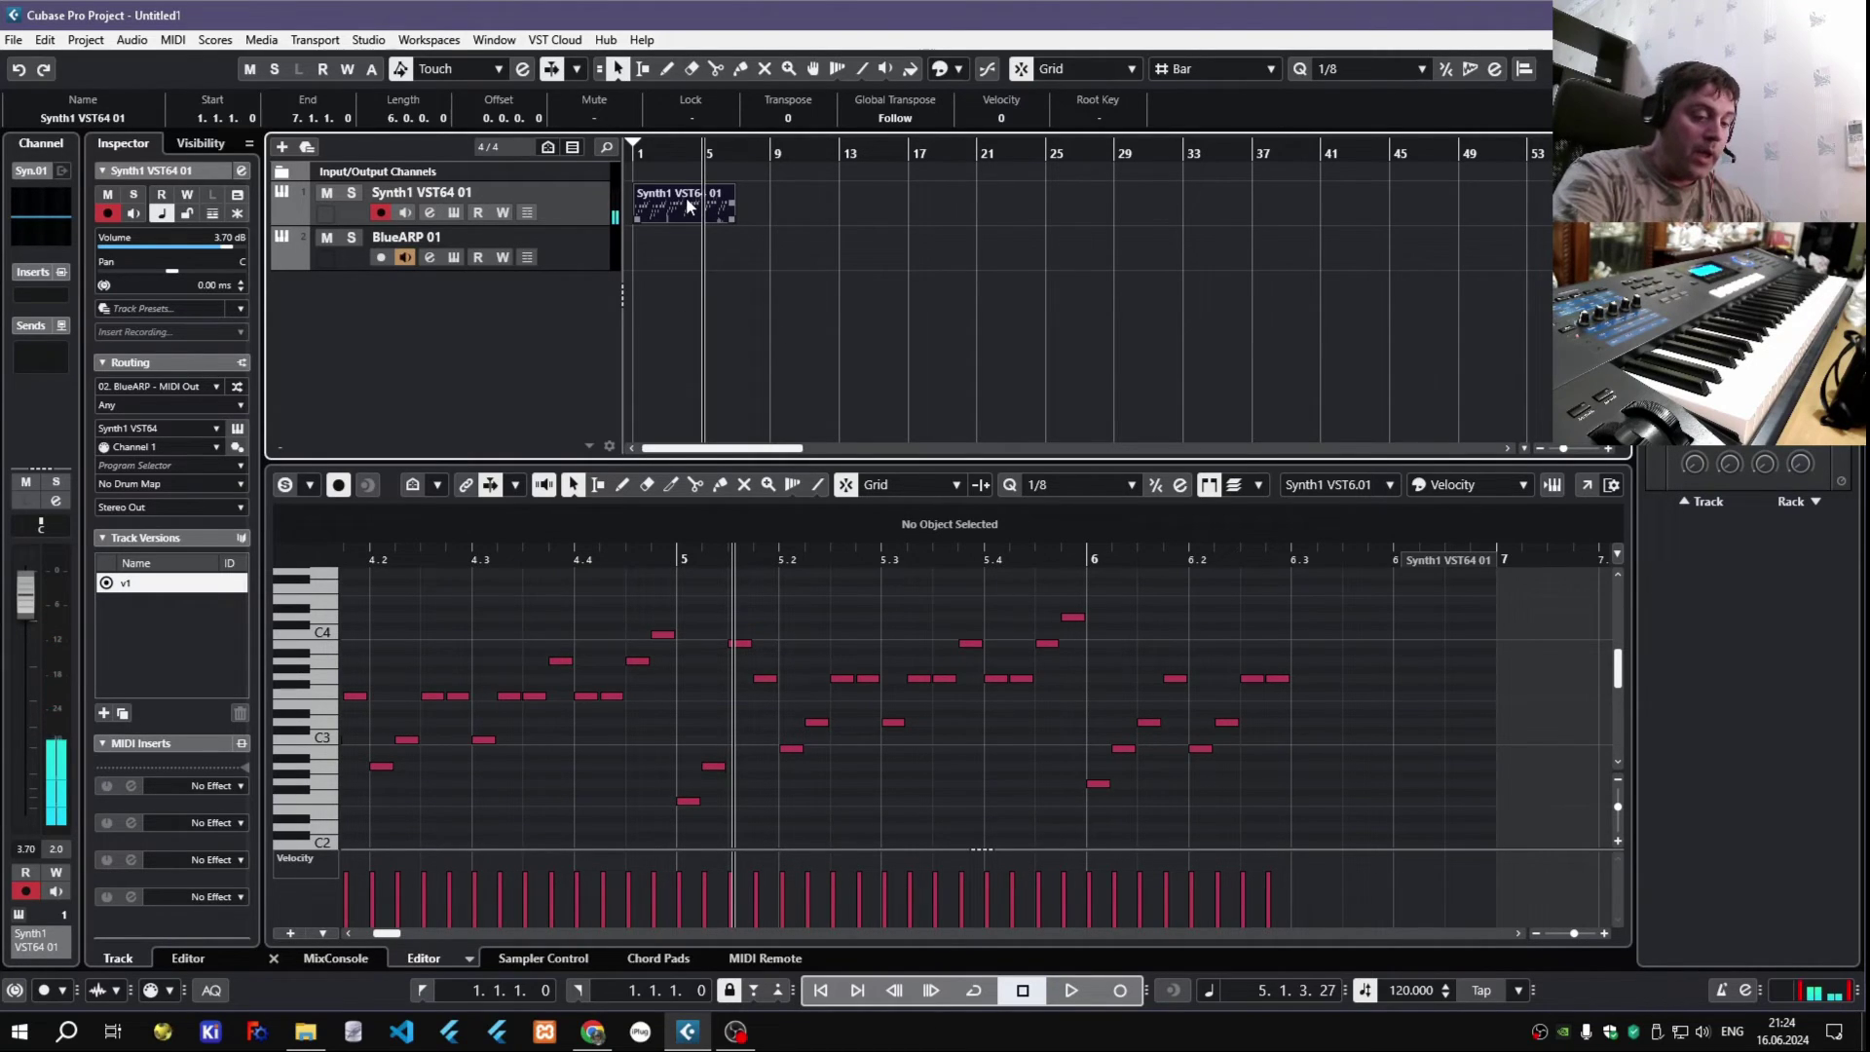
- Delete the Synth1 part, arm BlueARP 01, monitor Synth1, and start recording from bar 1
key("Delete")
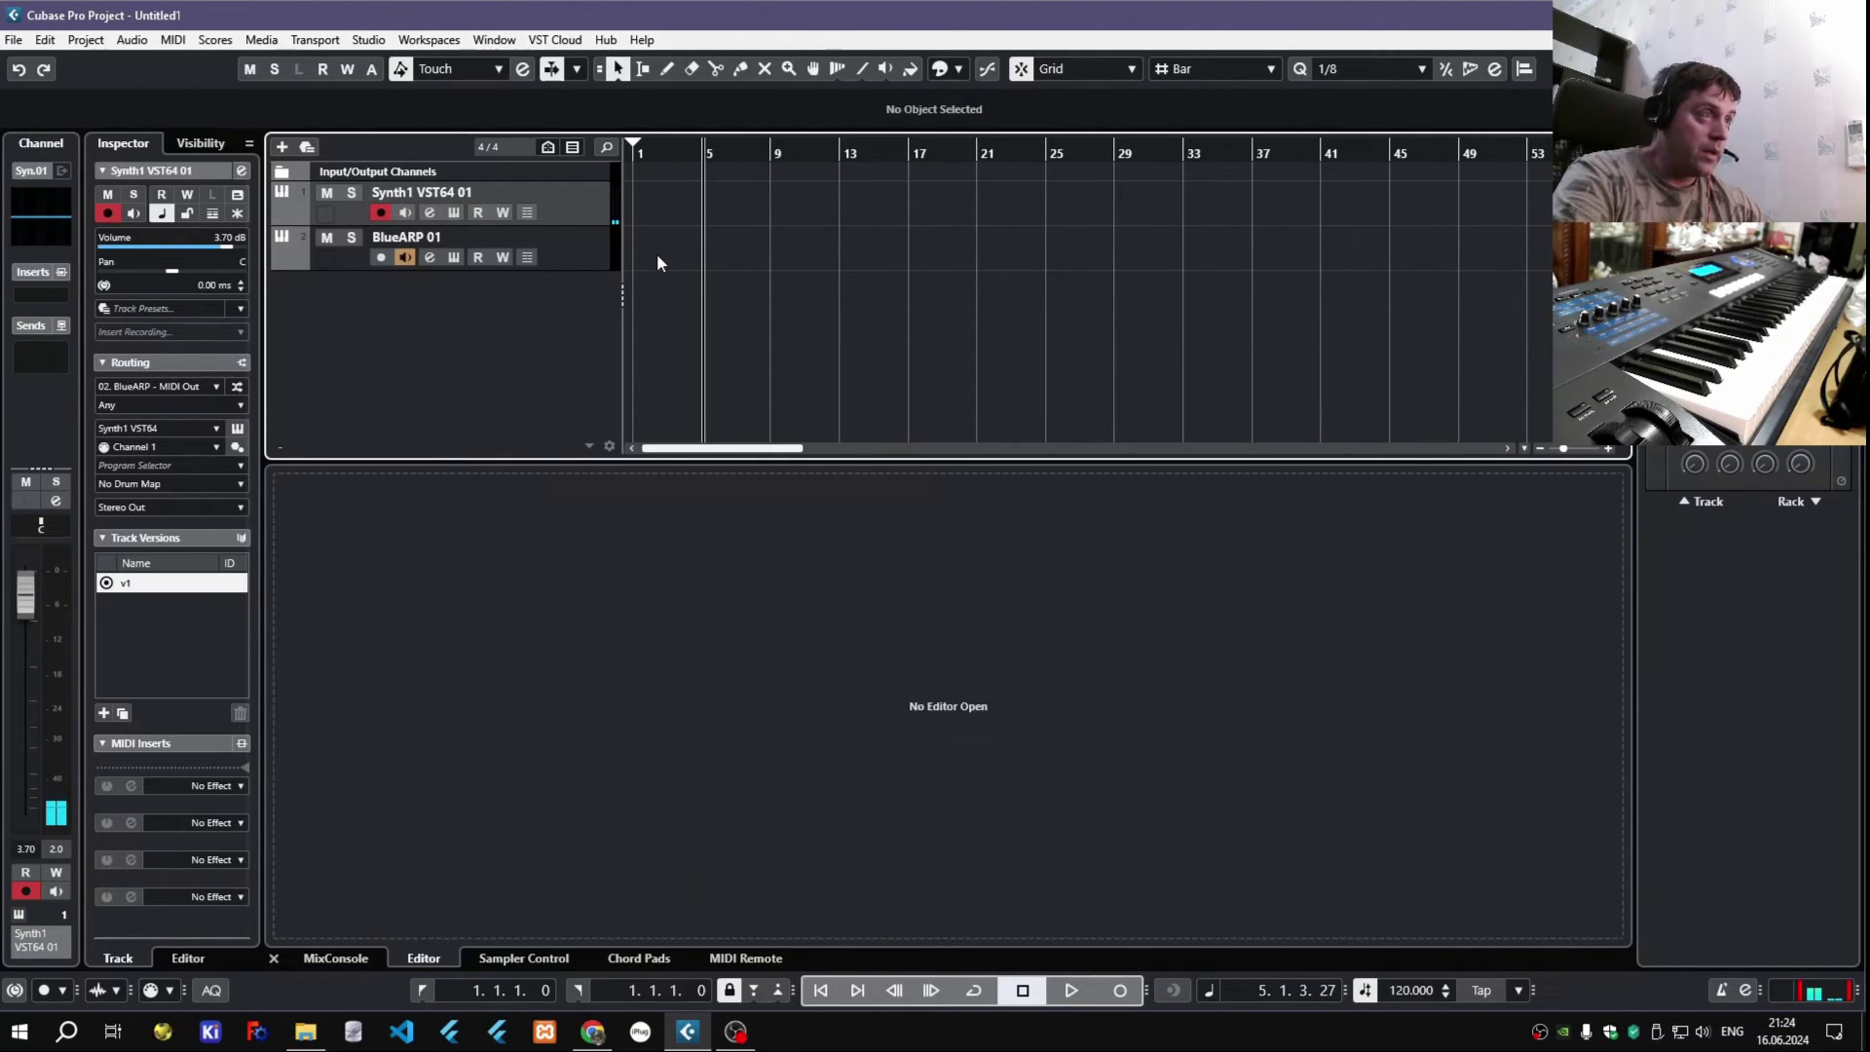
left_click(472, 261)
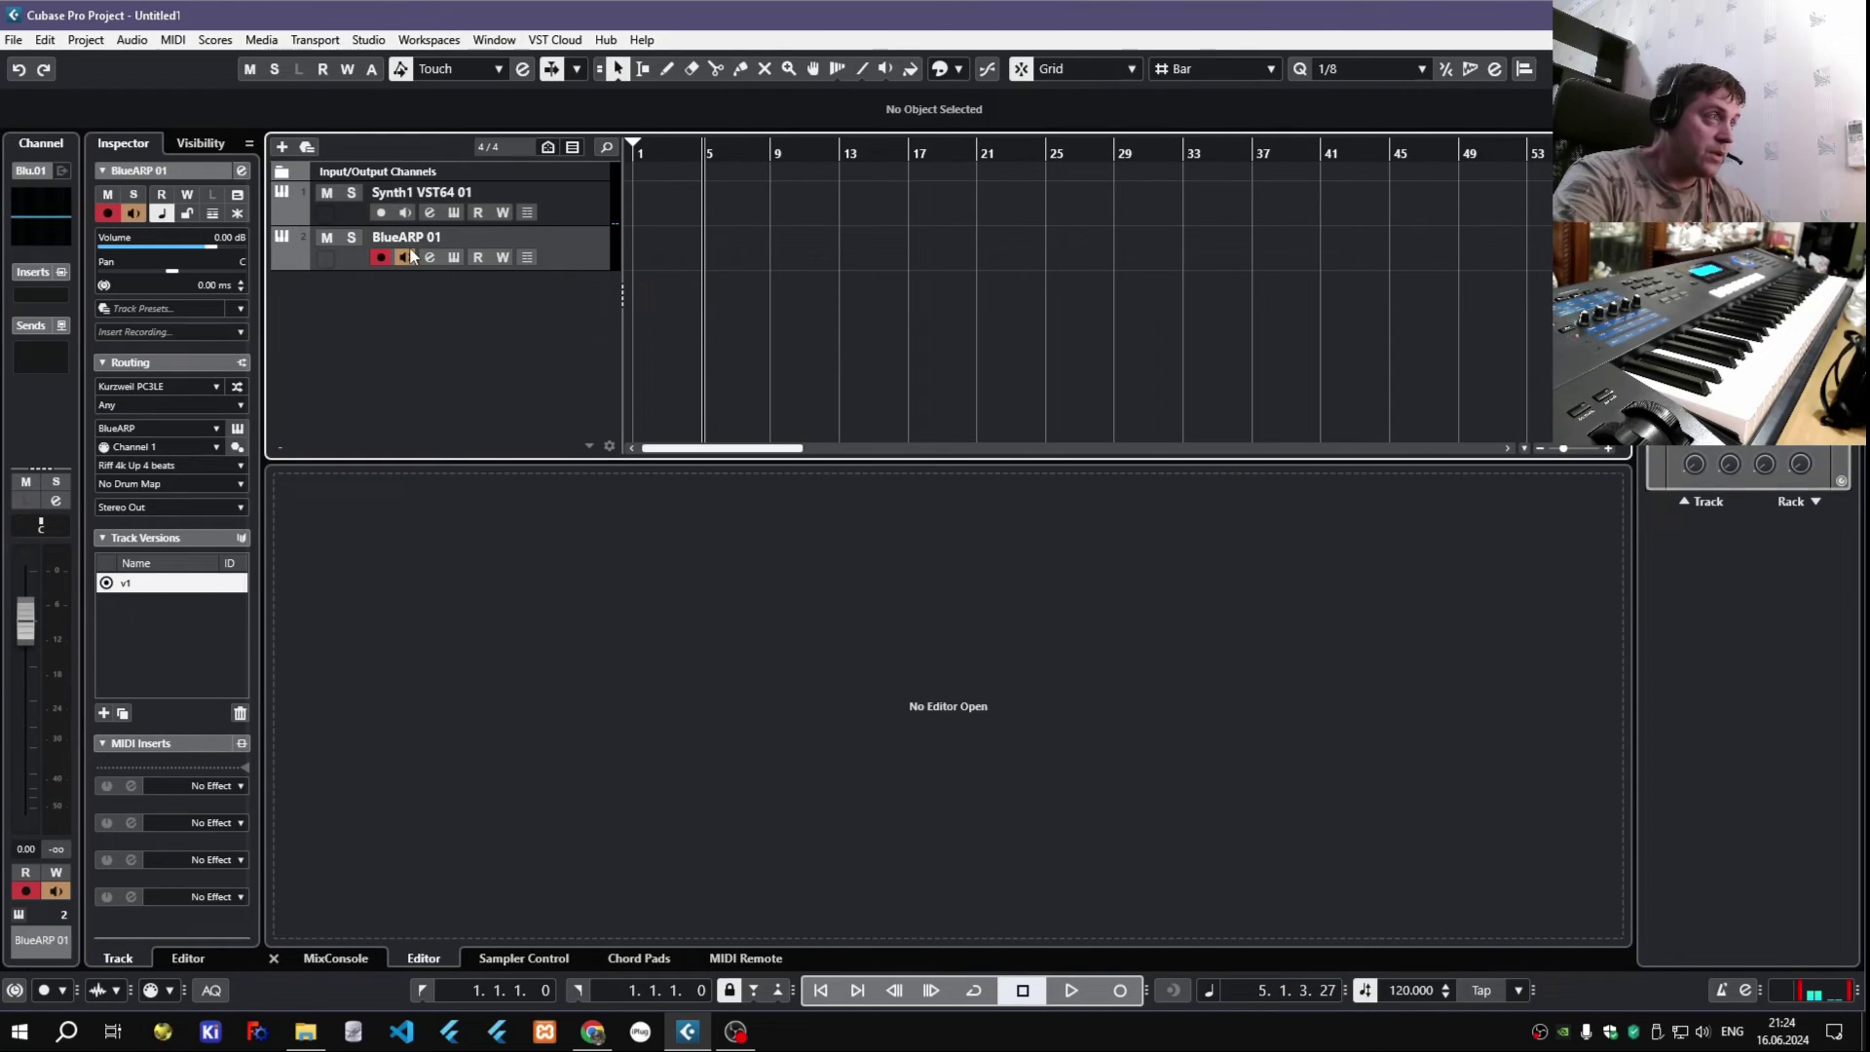
left_click(406, 213)
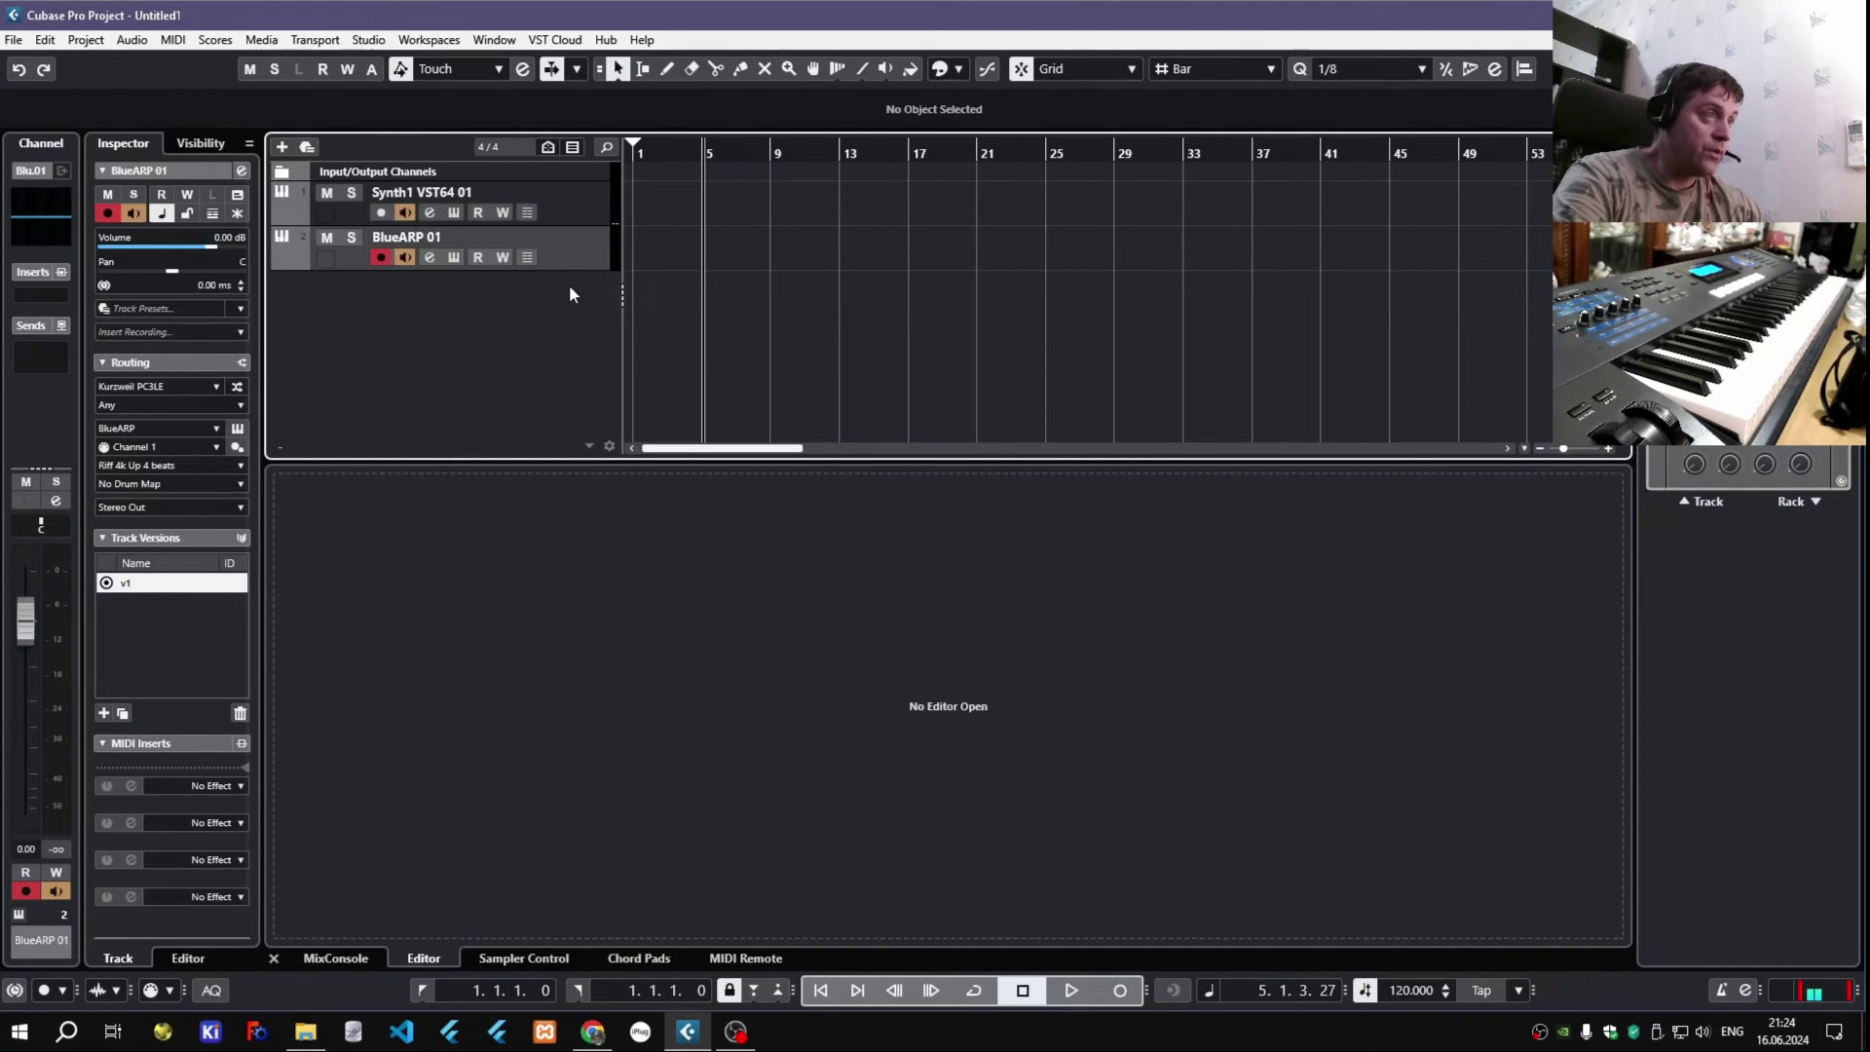
left_click(658, 151)
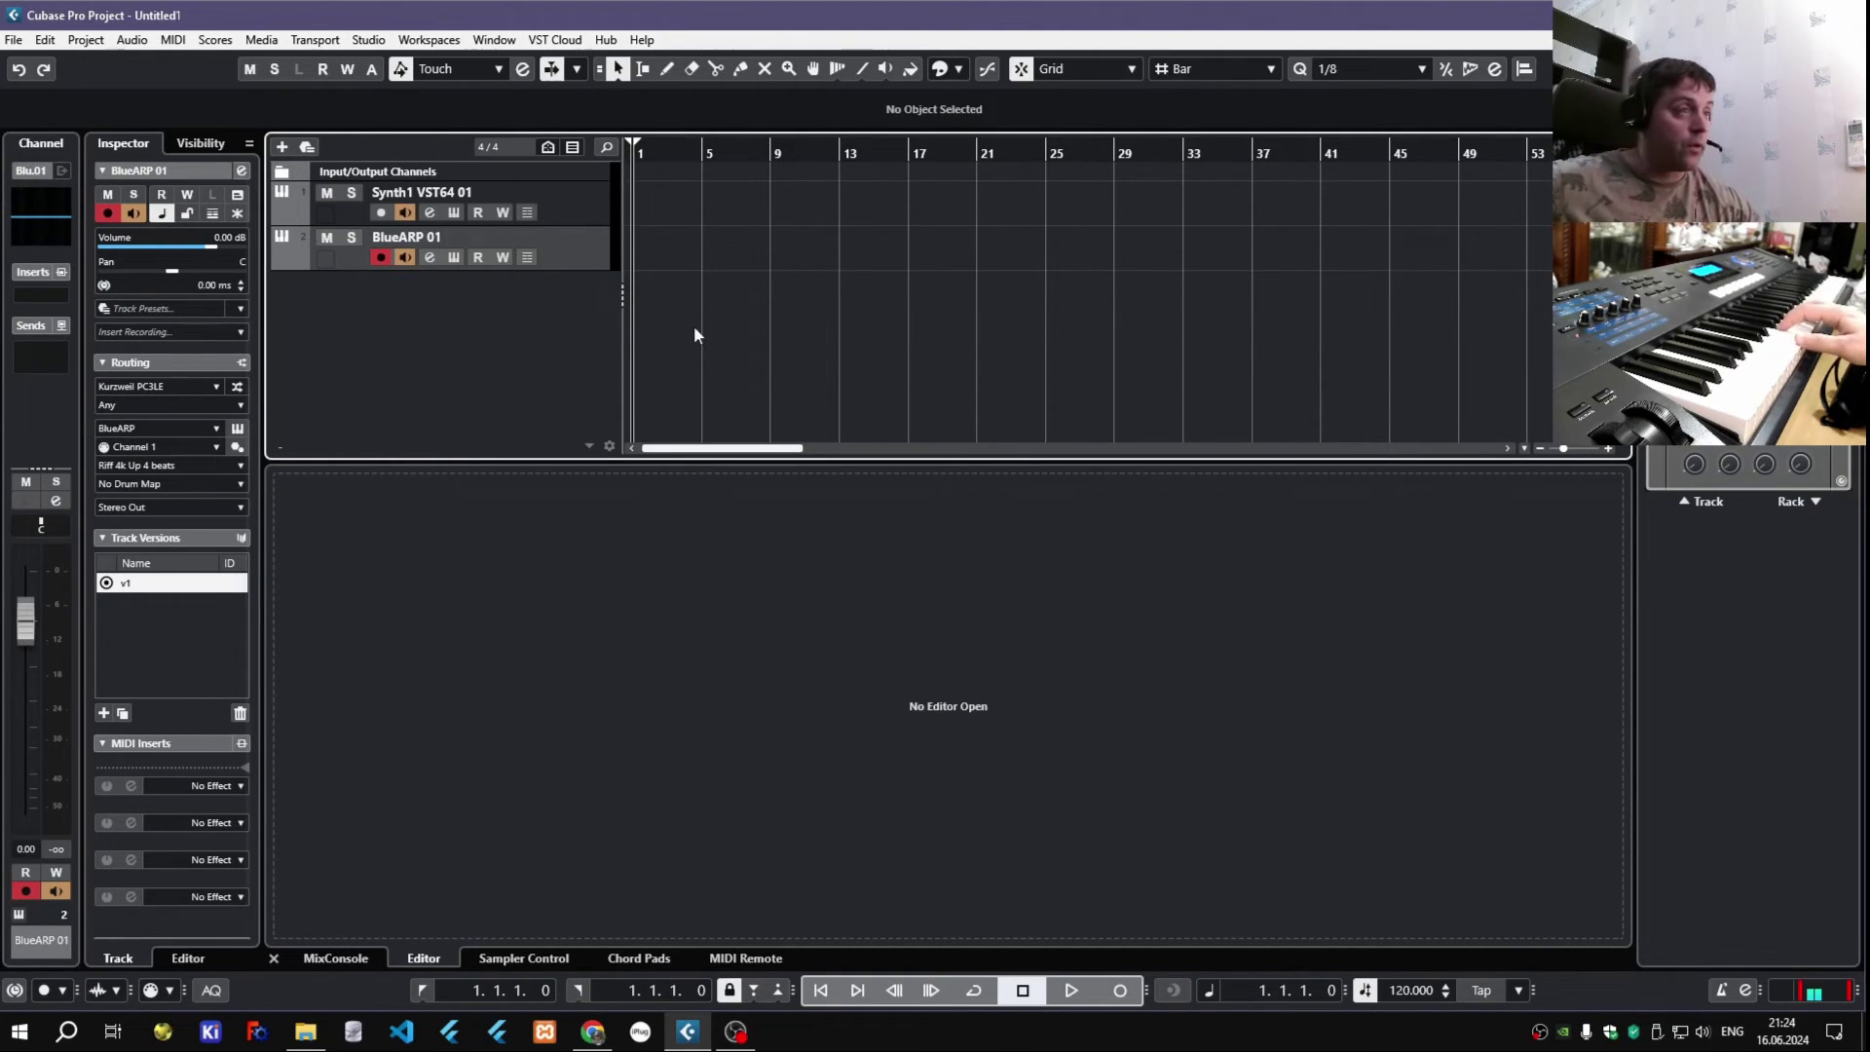
left_click(1121, 991)
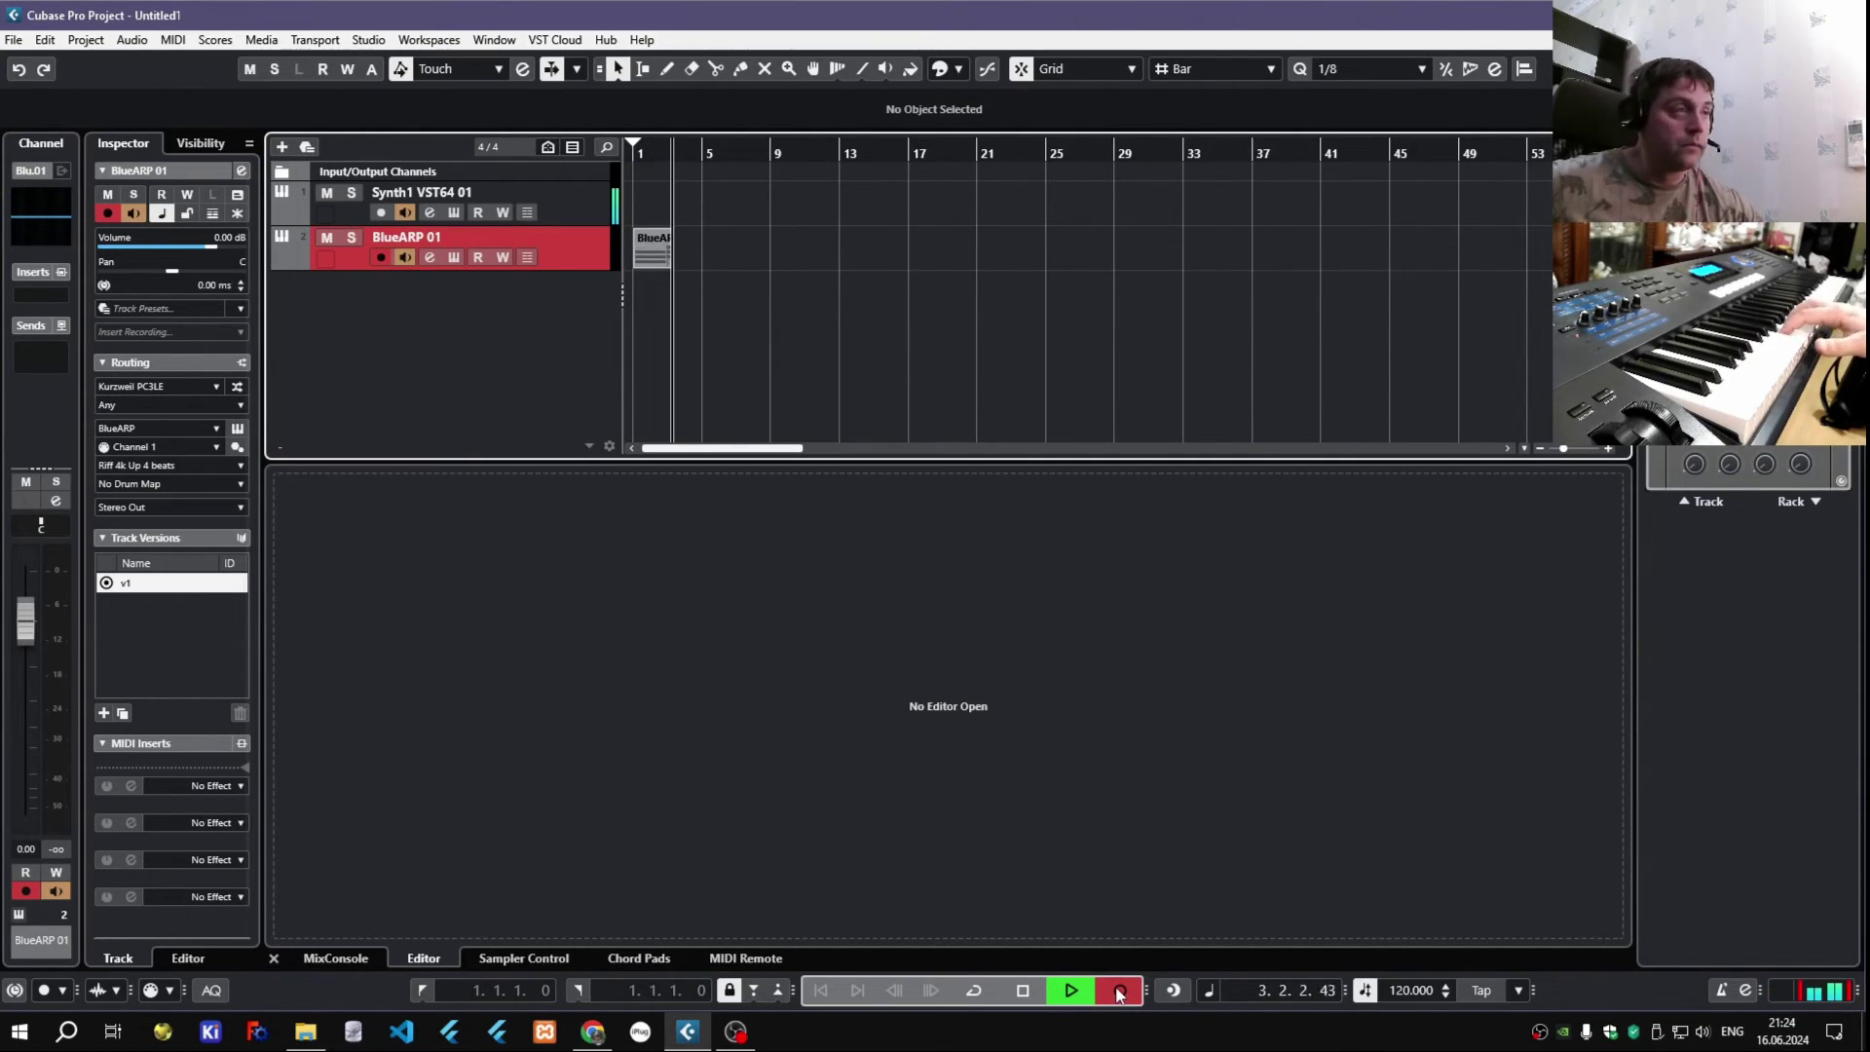
- Stop recording on BlueARP 01, deselect the part, and return the playback position to bar 1
left_click(1025, 991)
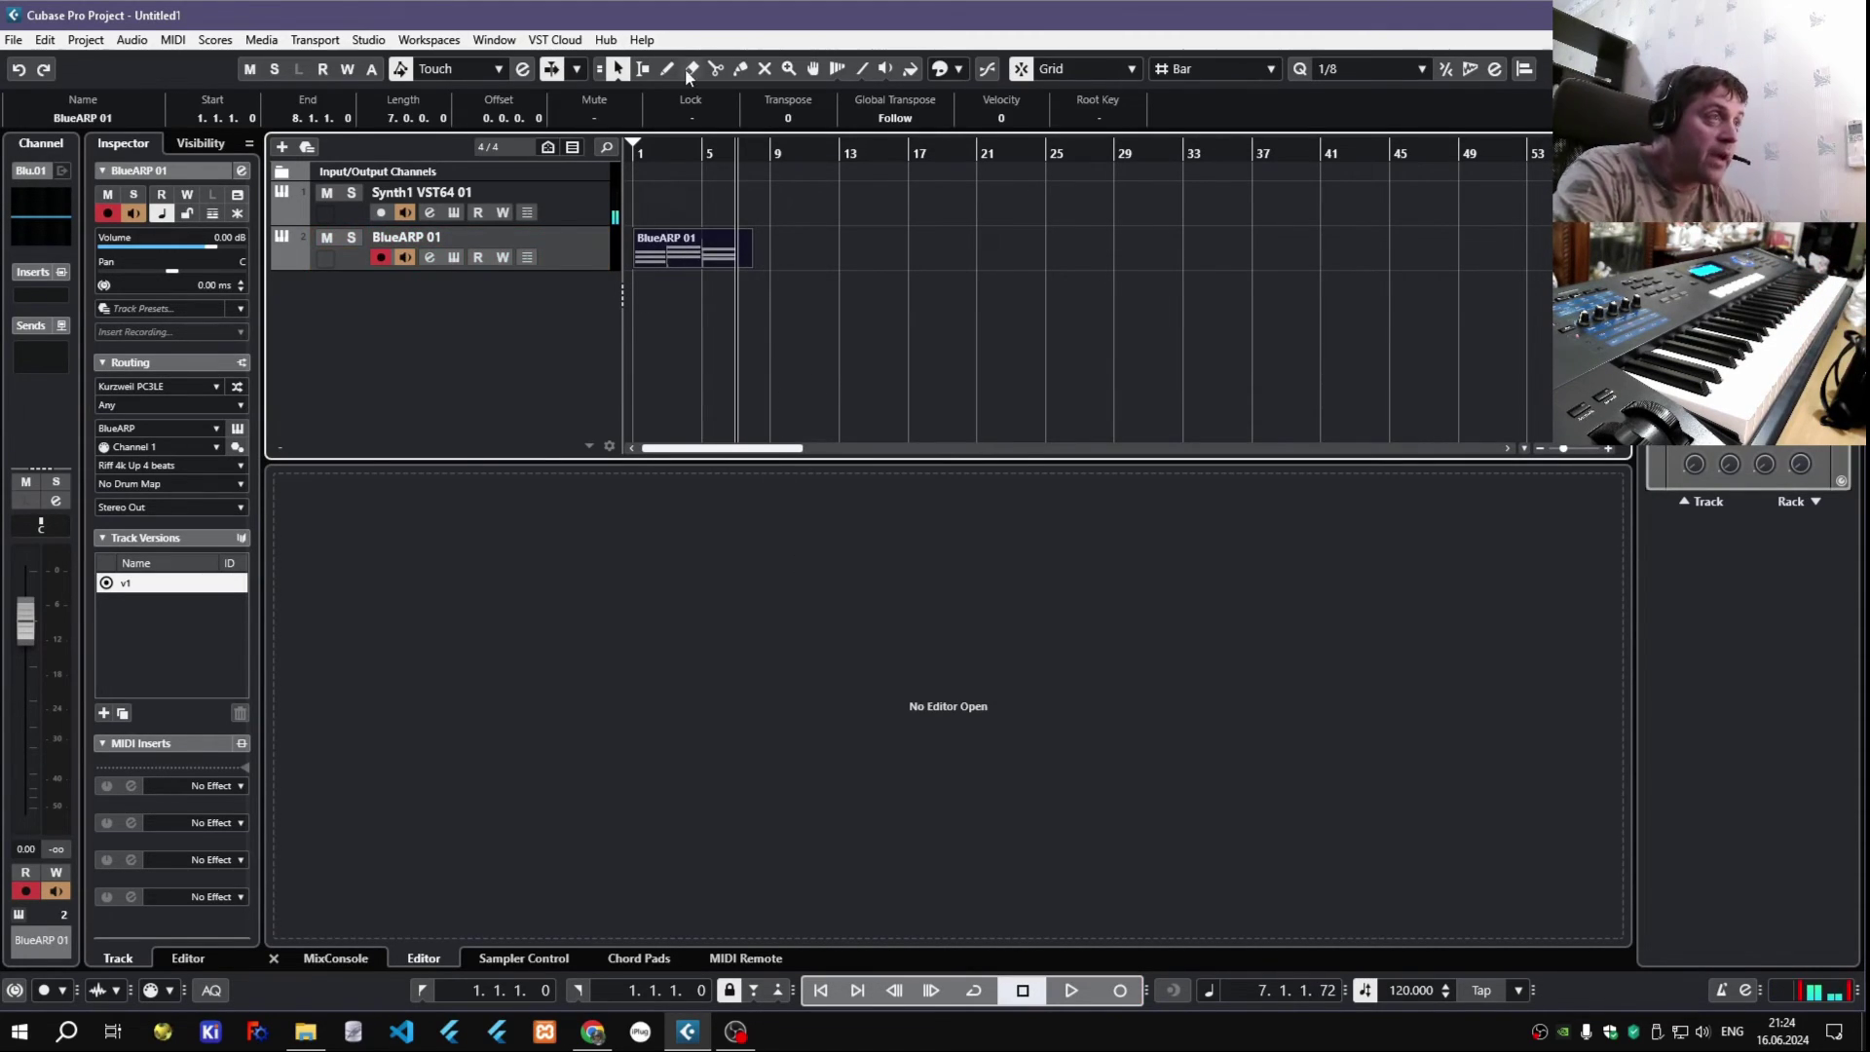
left_click(660, 153)
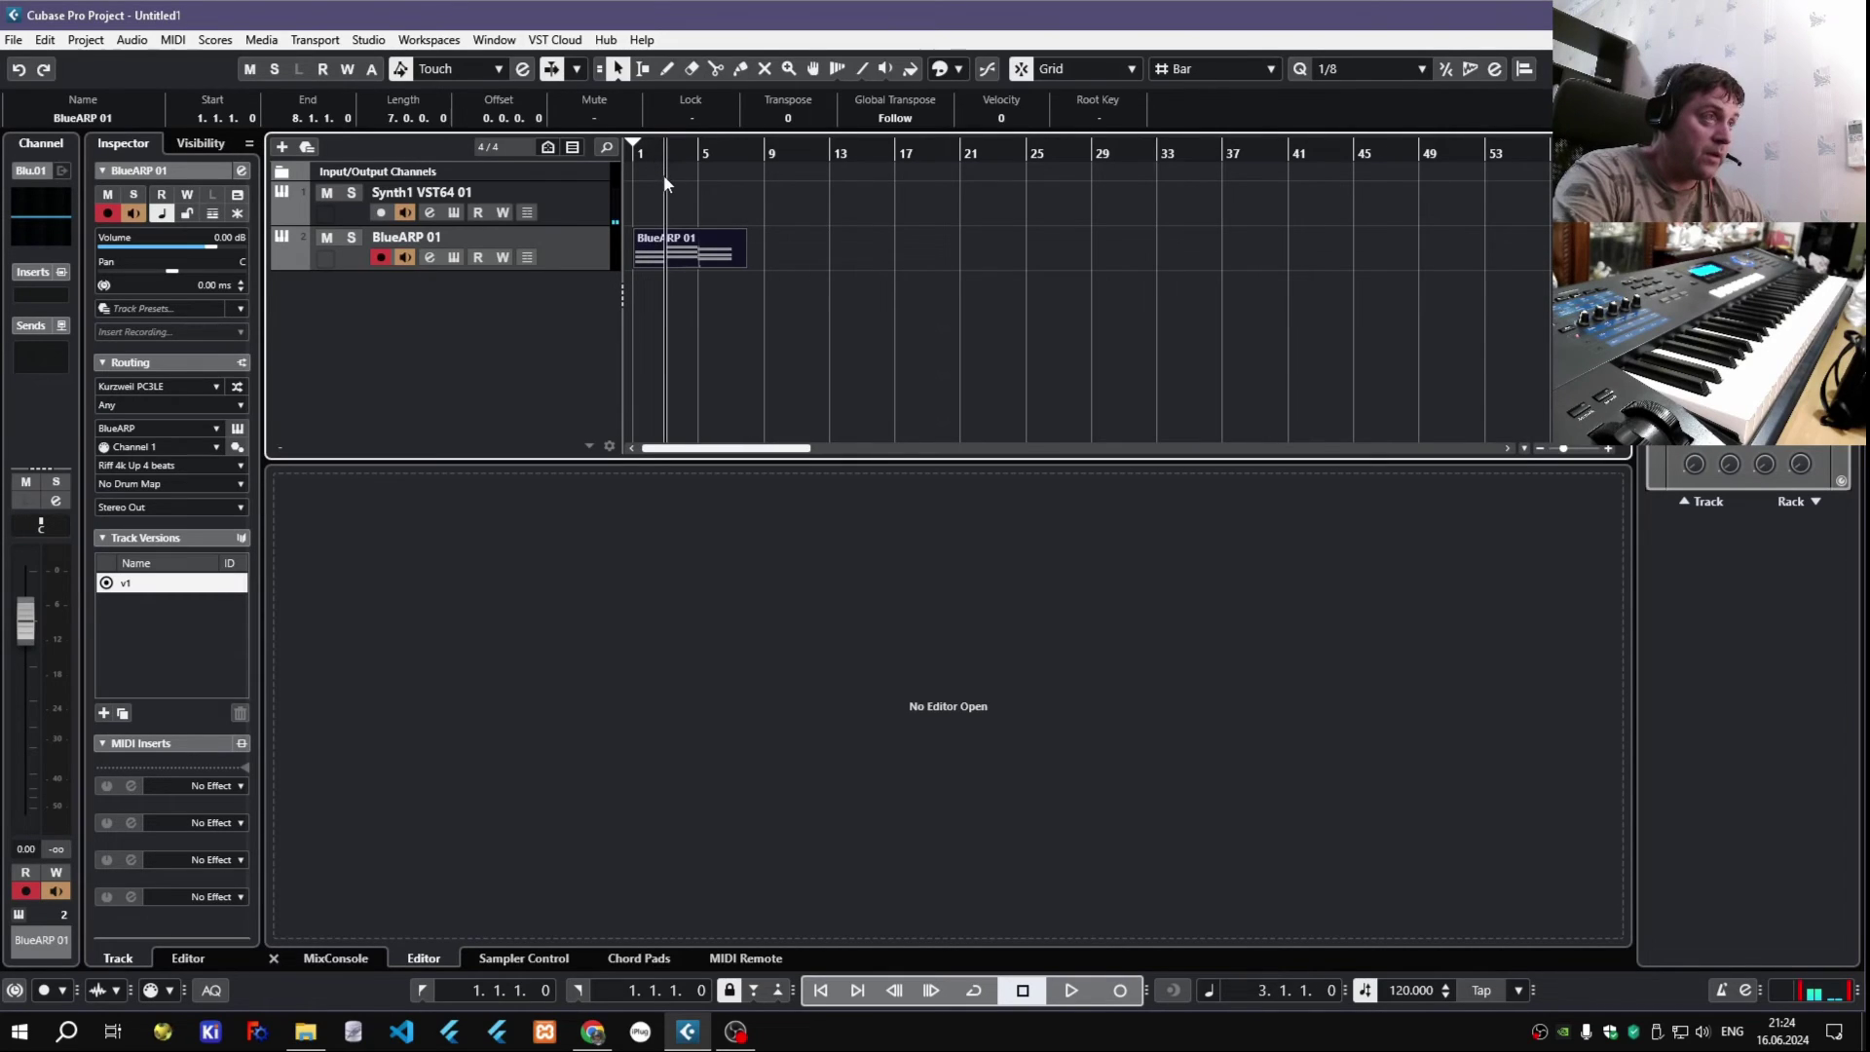
left_click(666, 181)
left_click(640, 154)
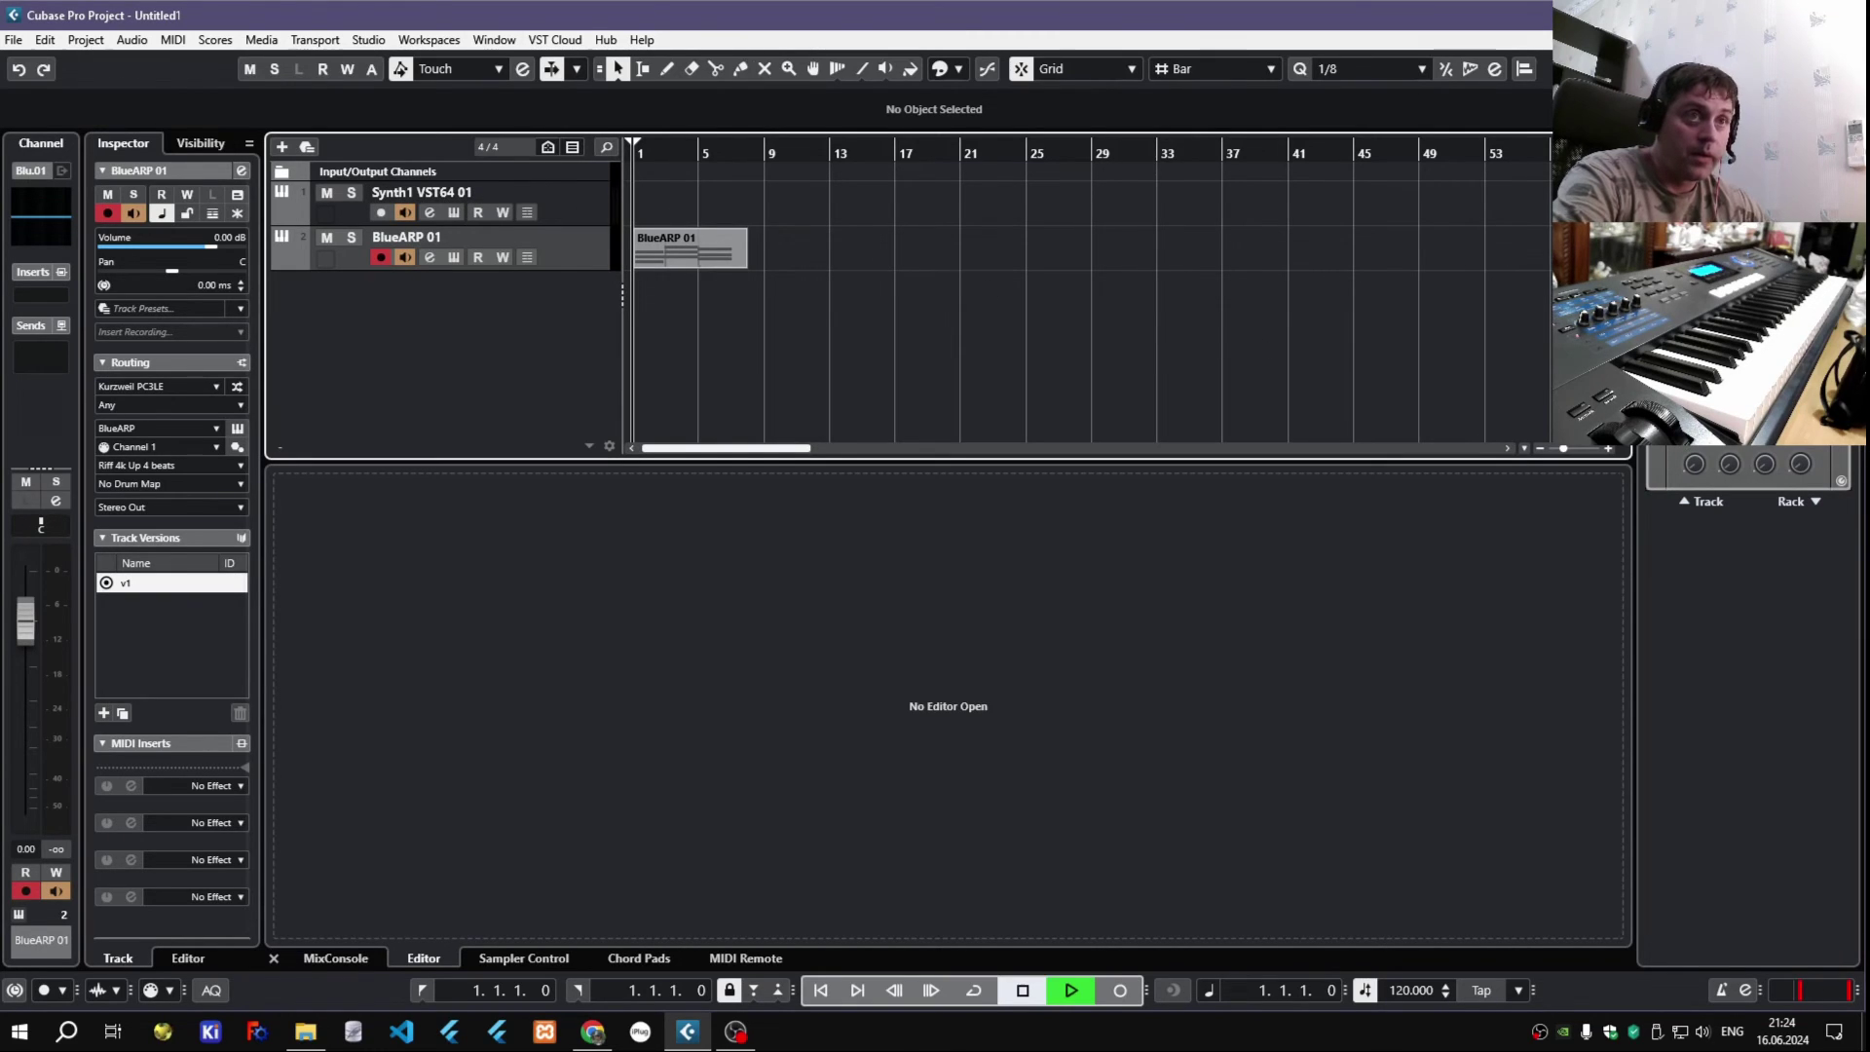
- Switch BlueARP to Chr Gated classic var1 during playback, then stop and return to the start
key("ctrl+e")
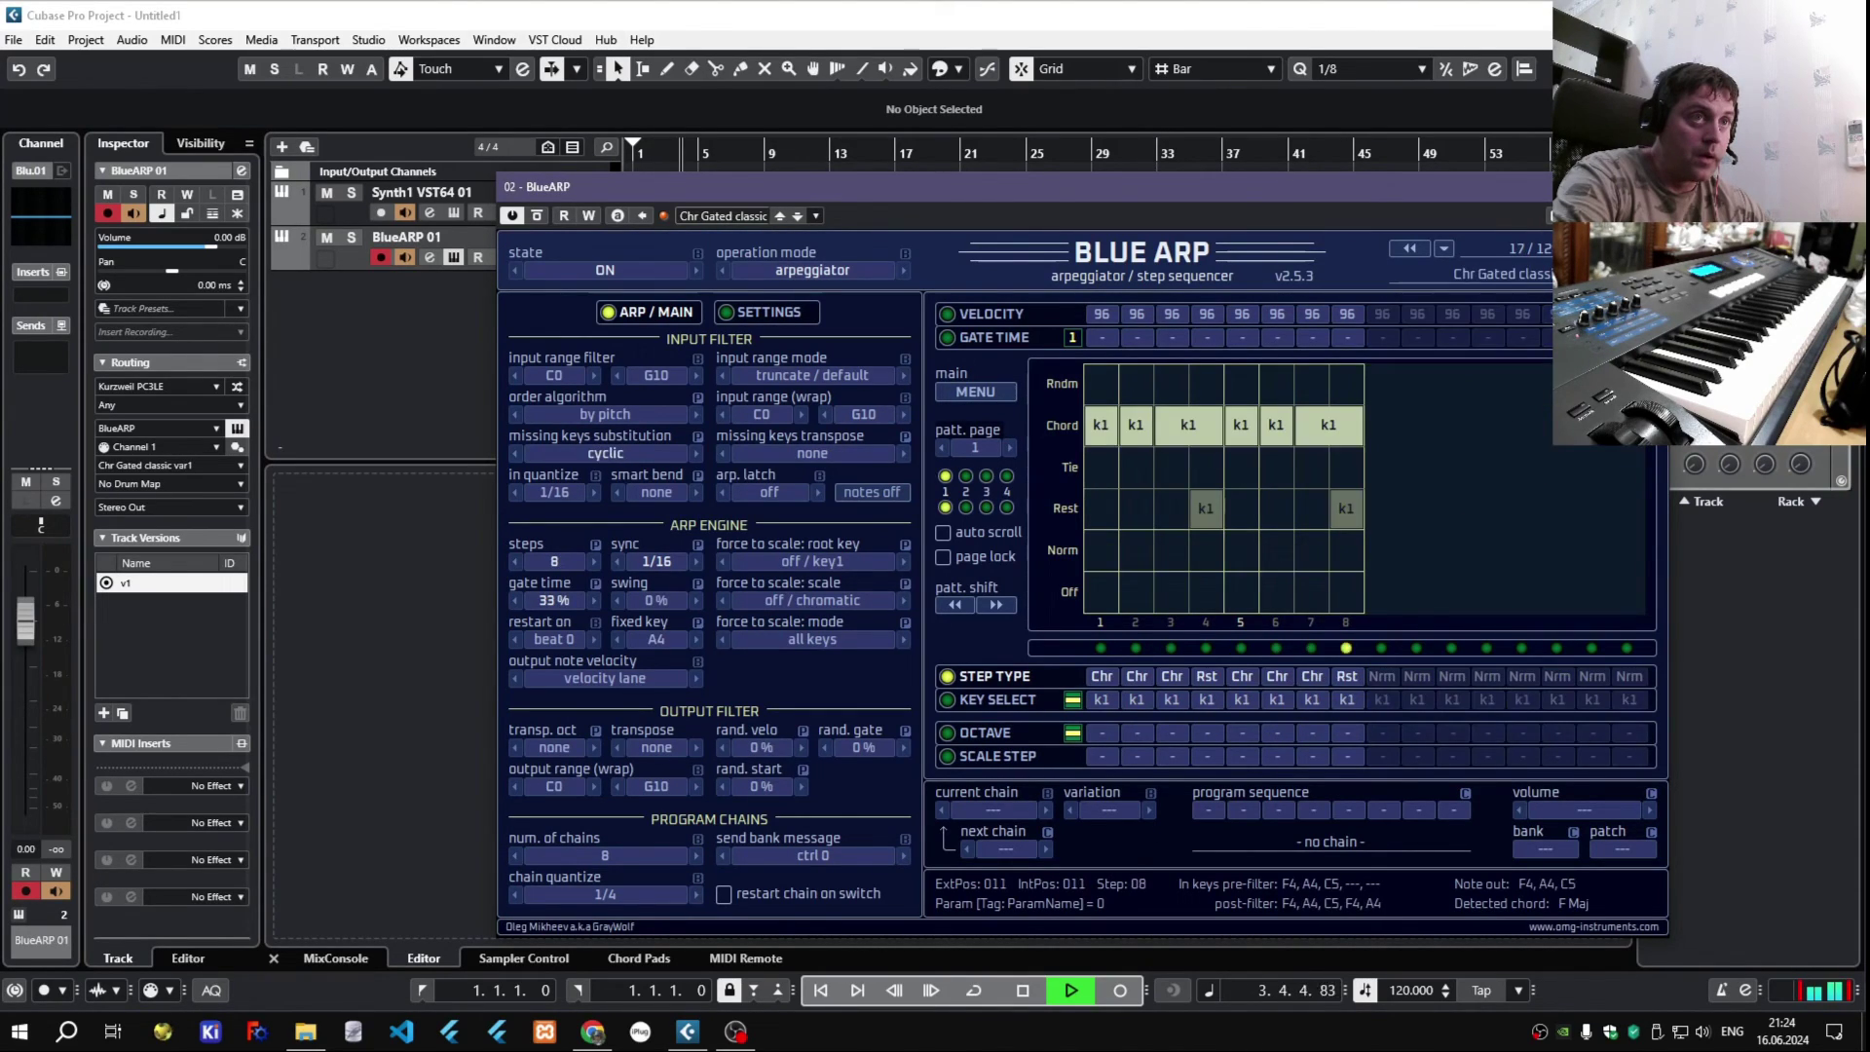
key("ctrl+e")
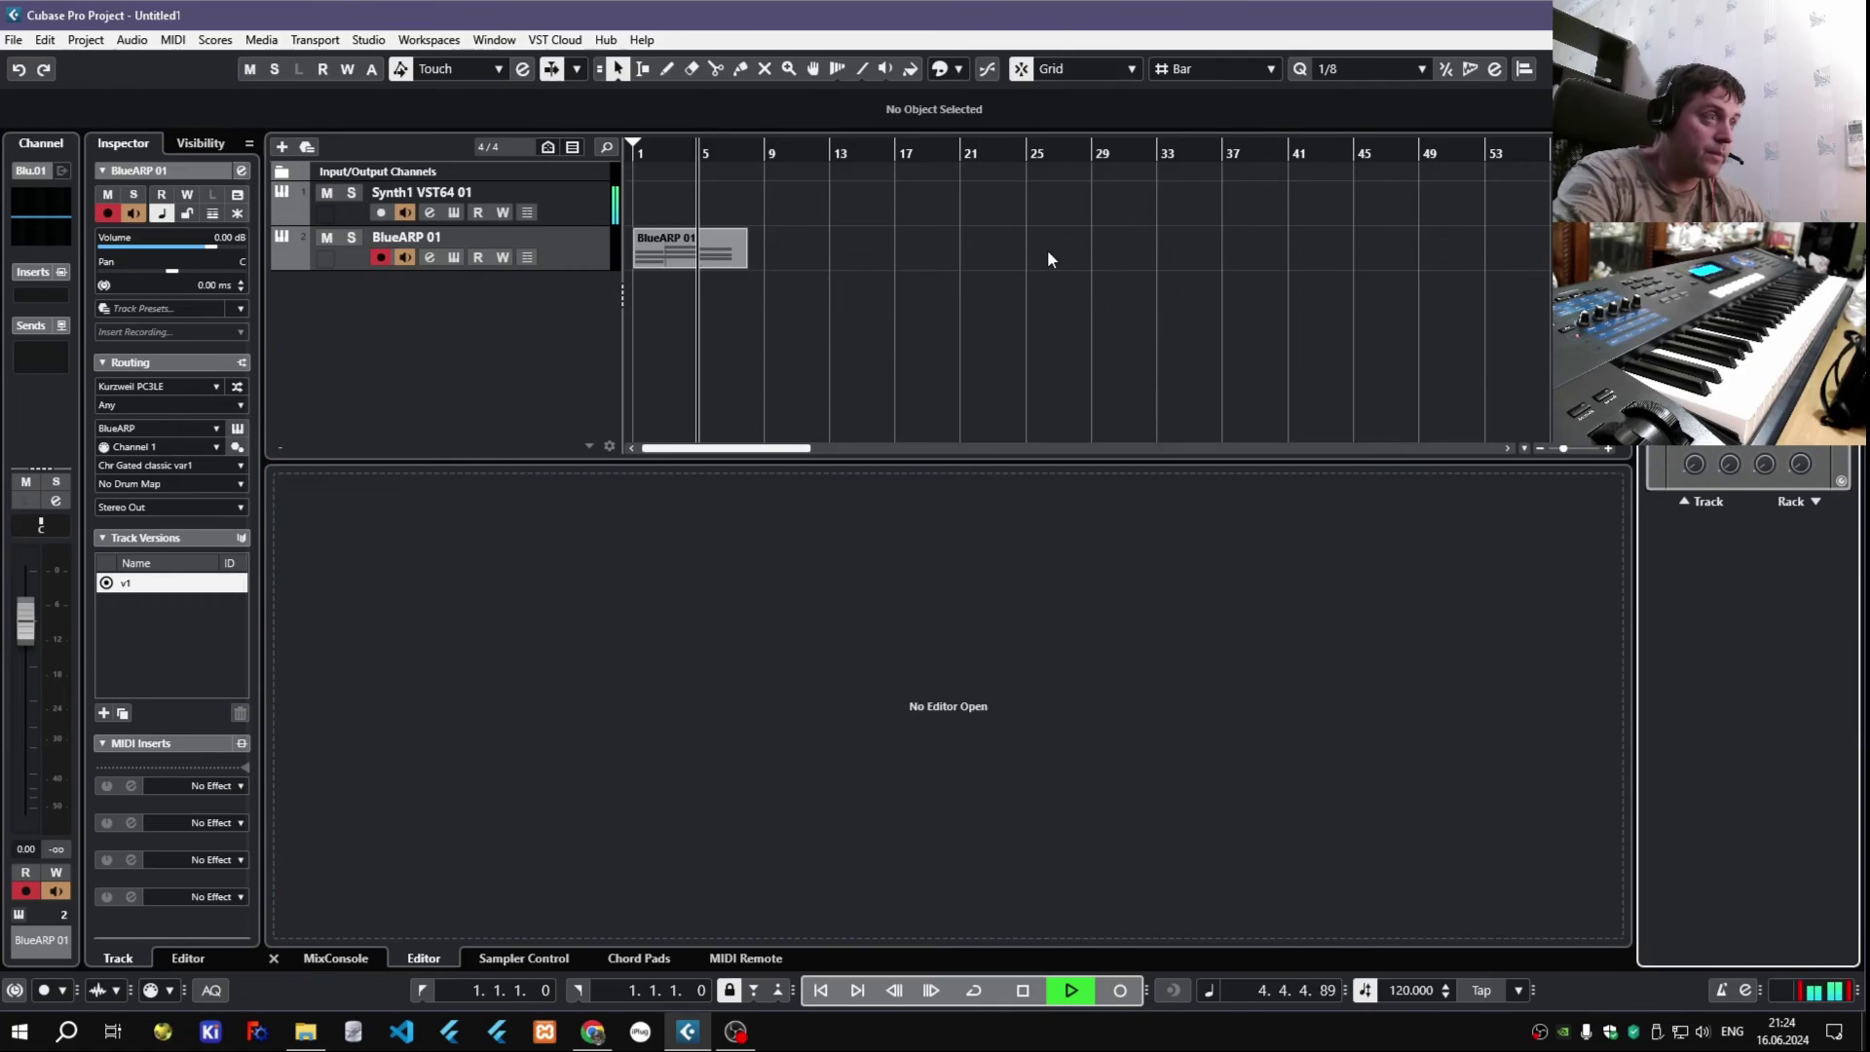
key("space")
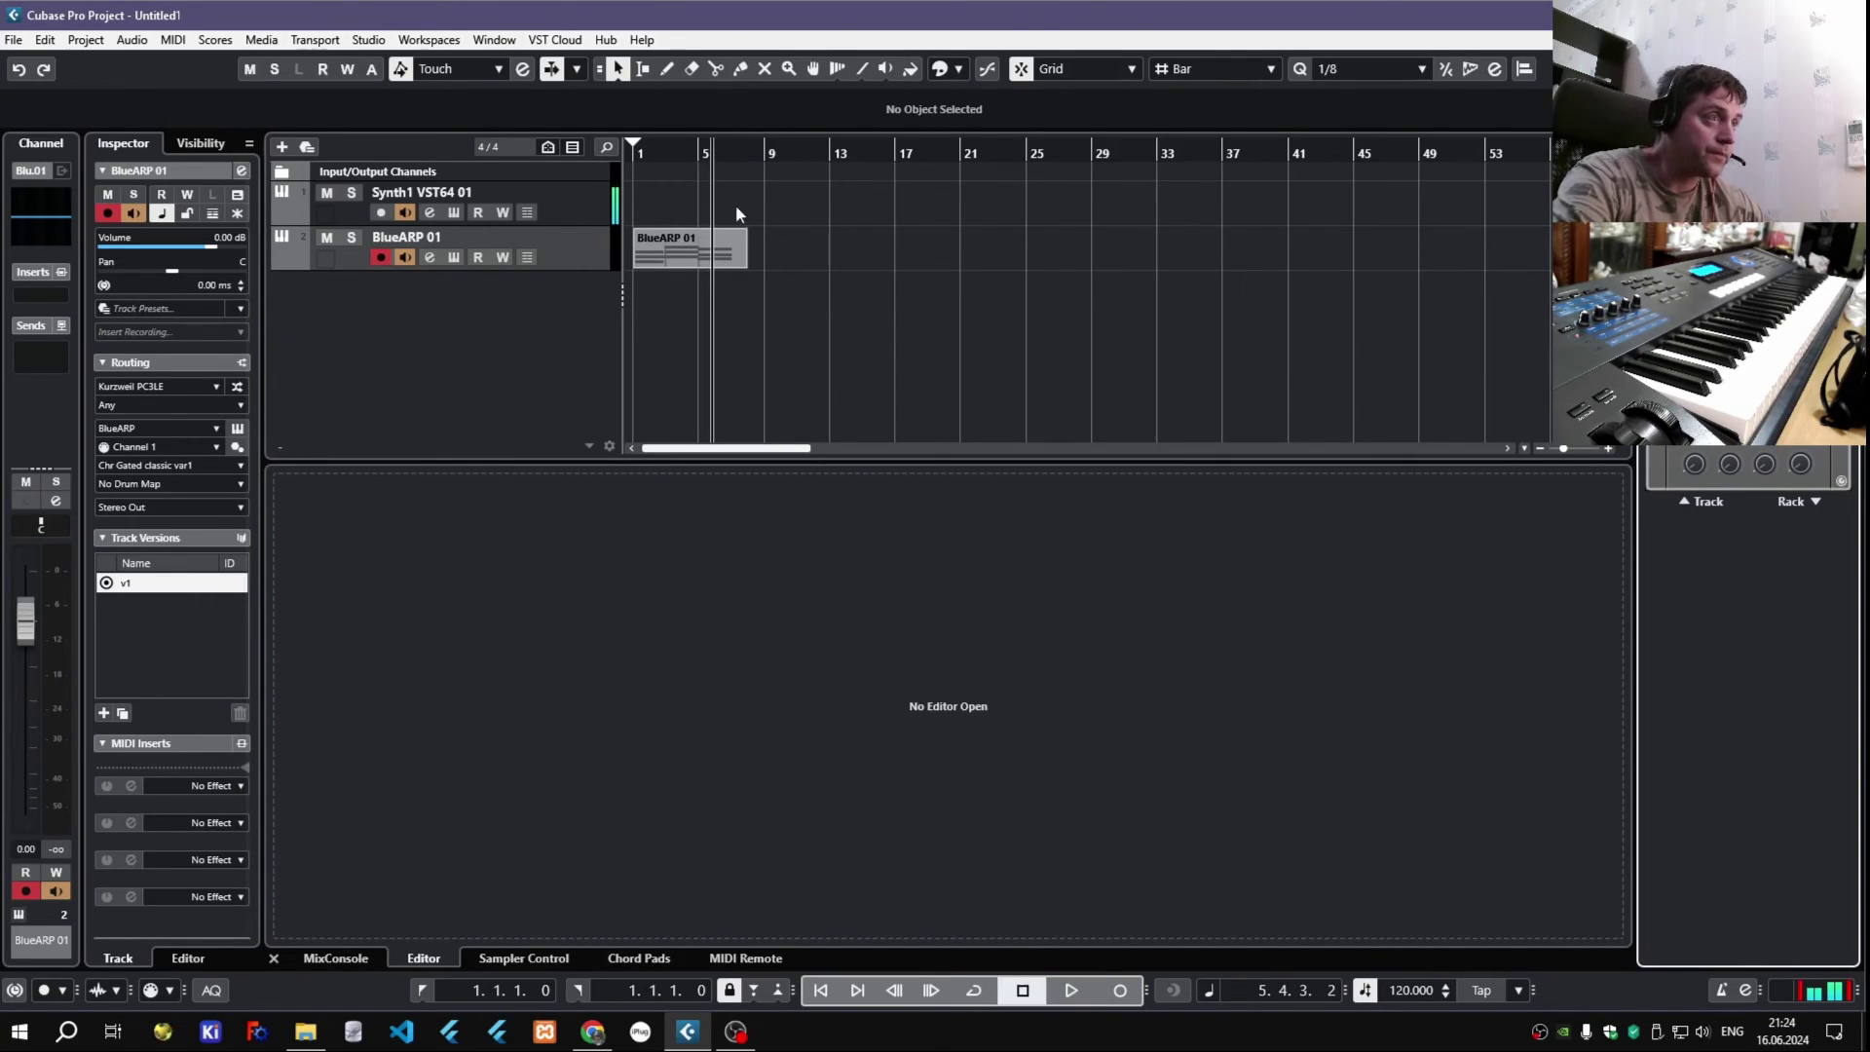
key("Home")
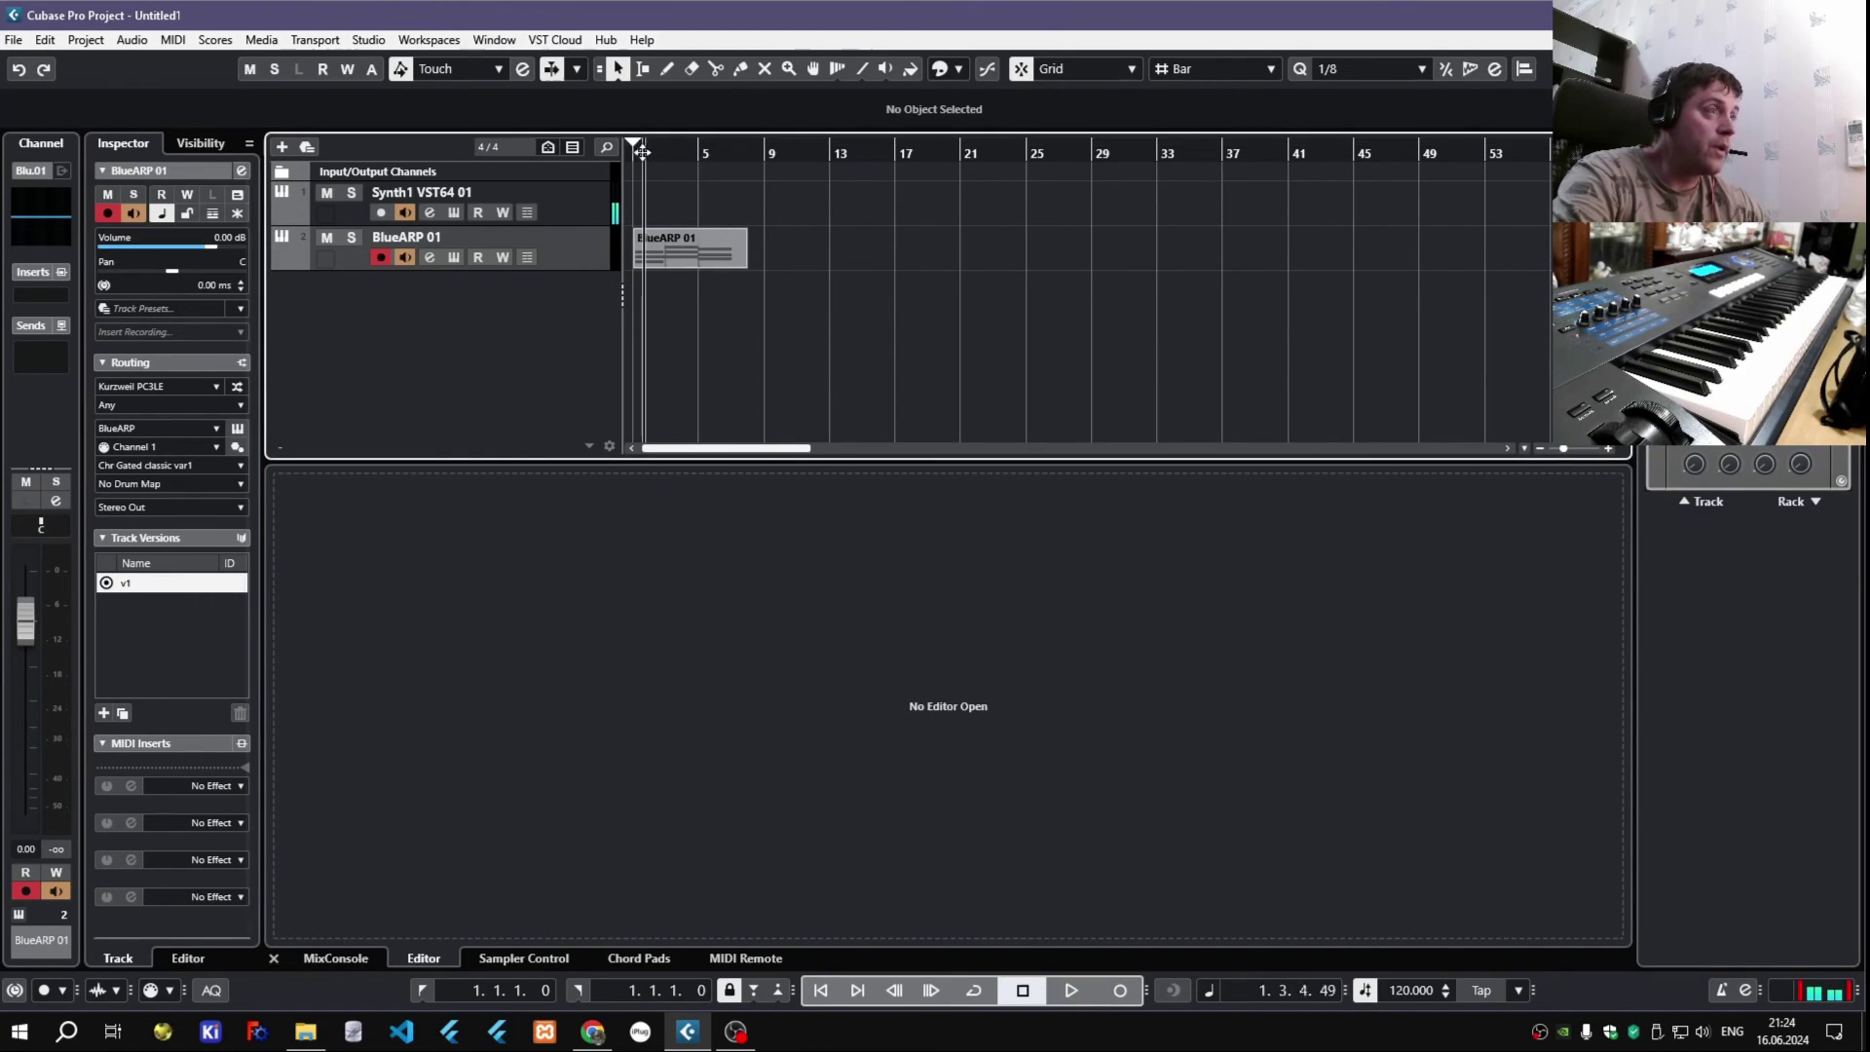
- Disarm and unmonitor BlueARP 01, then play the part through Synth1, toggling its monitoring off and on
left_click(380, 257)
left_click(405, 257)
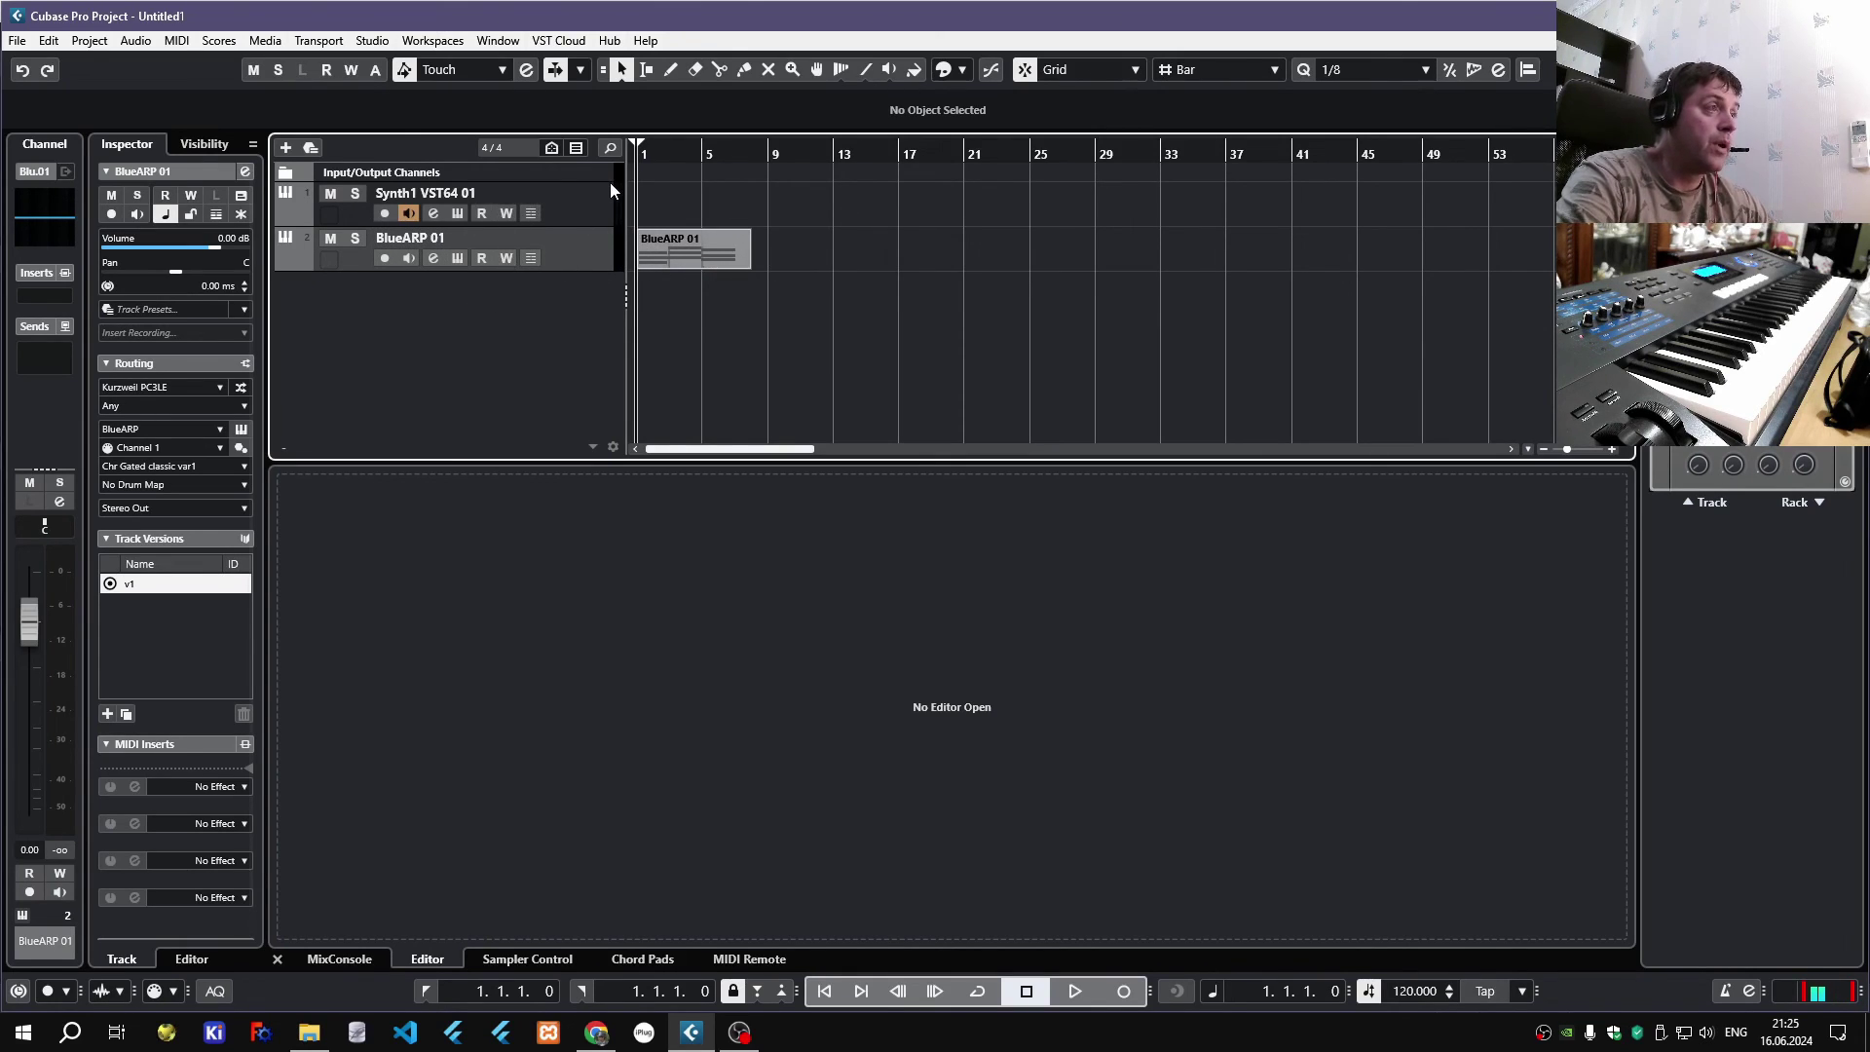
key("space")
left_click(408, 213)
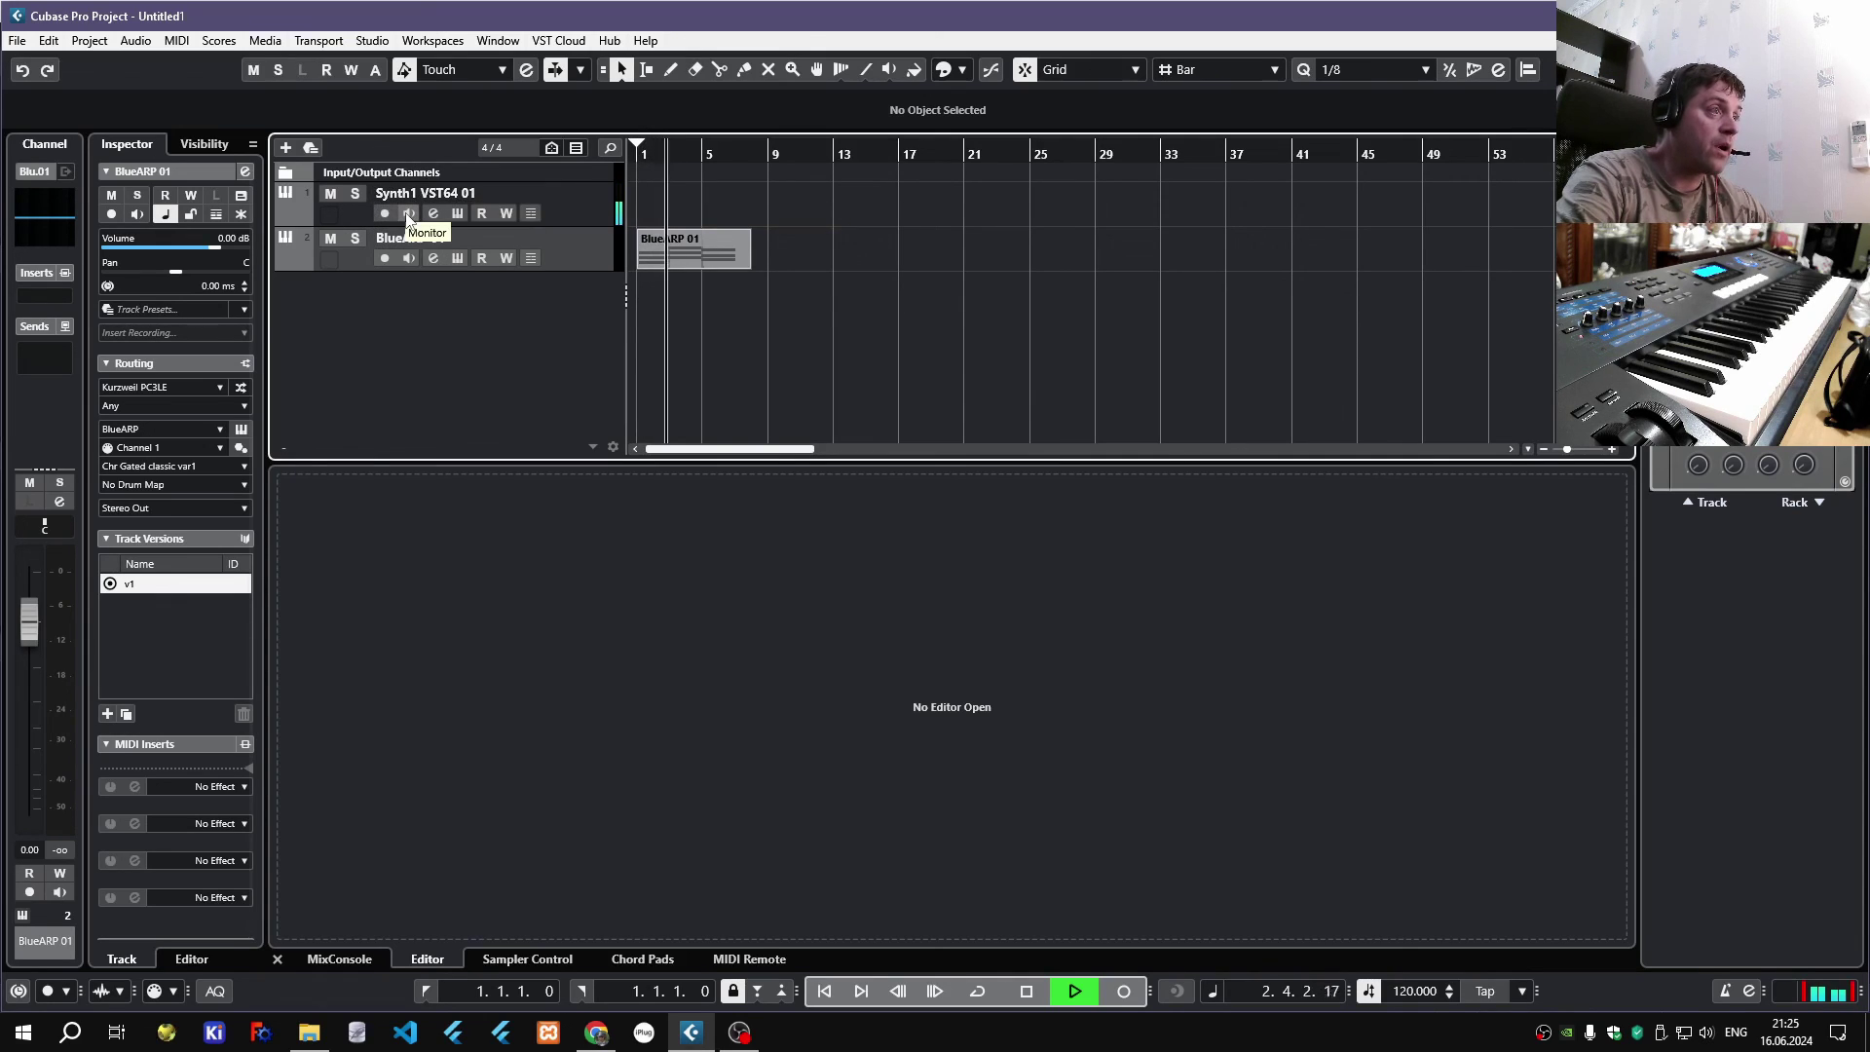
left_click(408, 213)
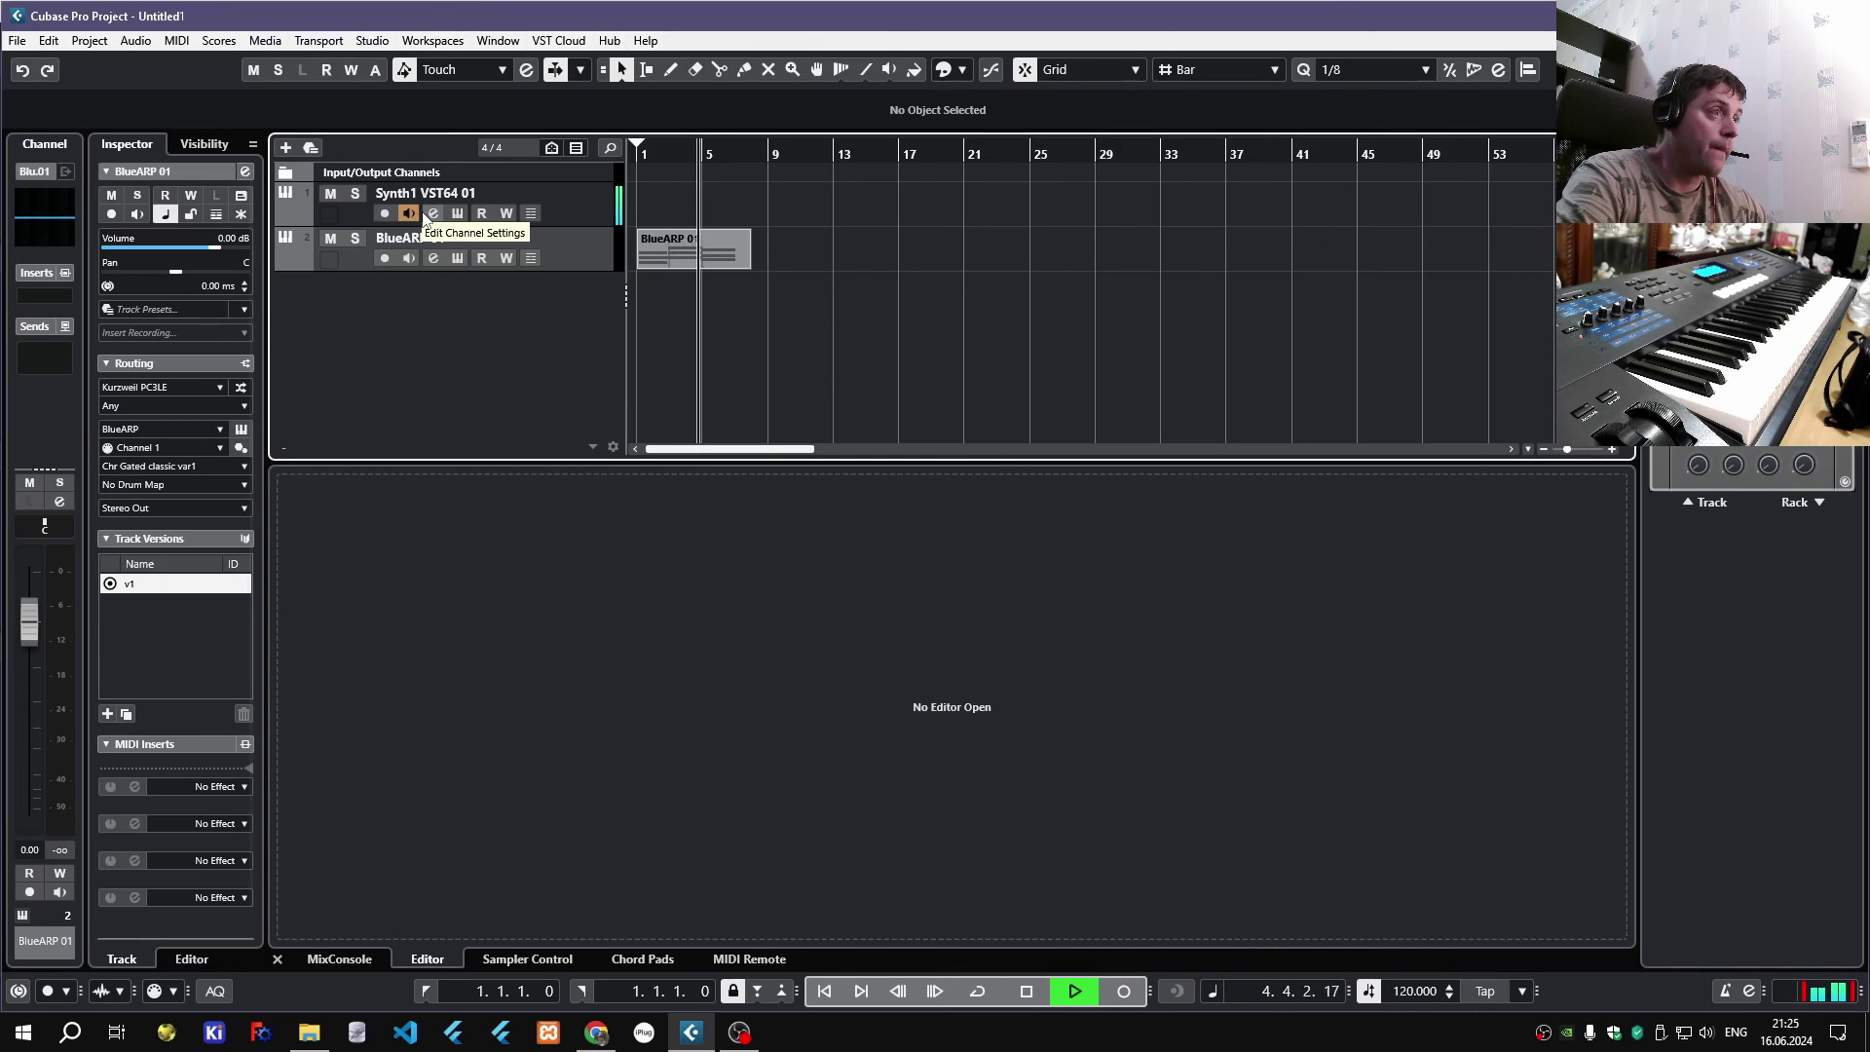
key("space")
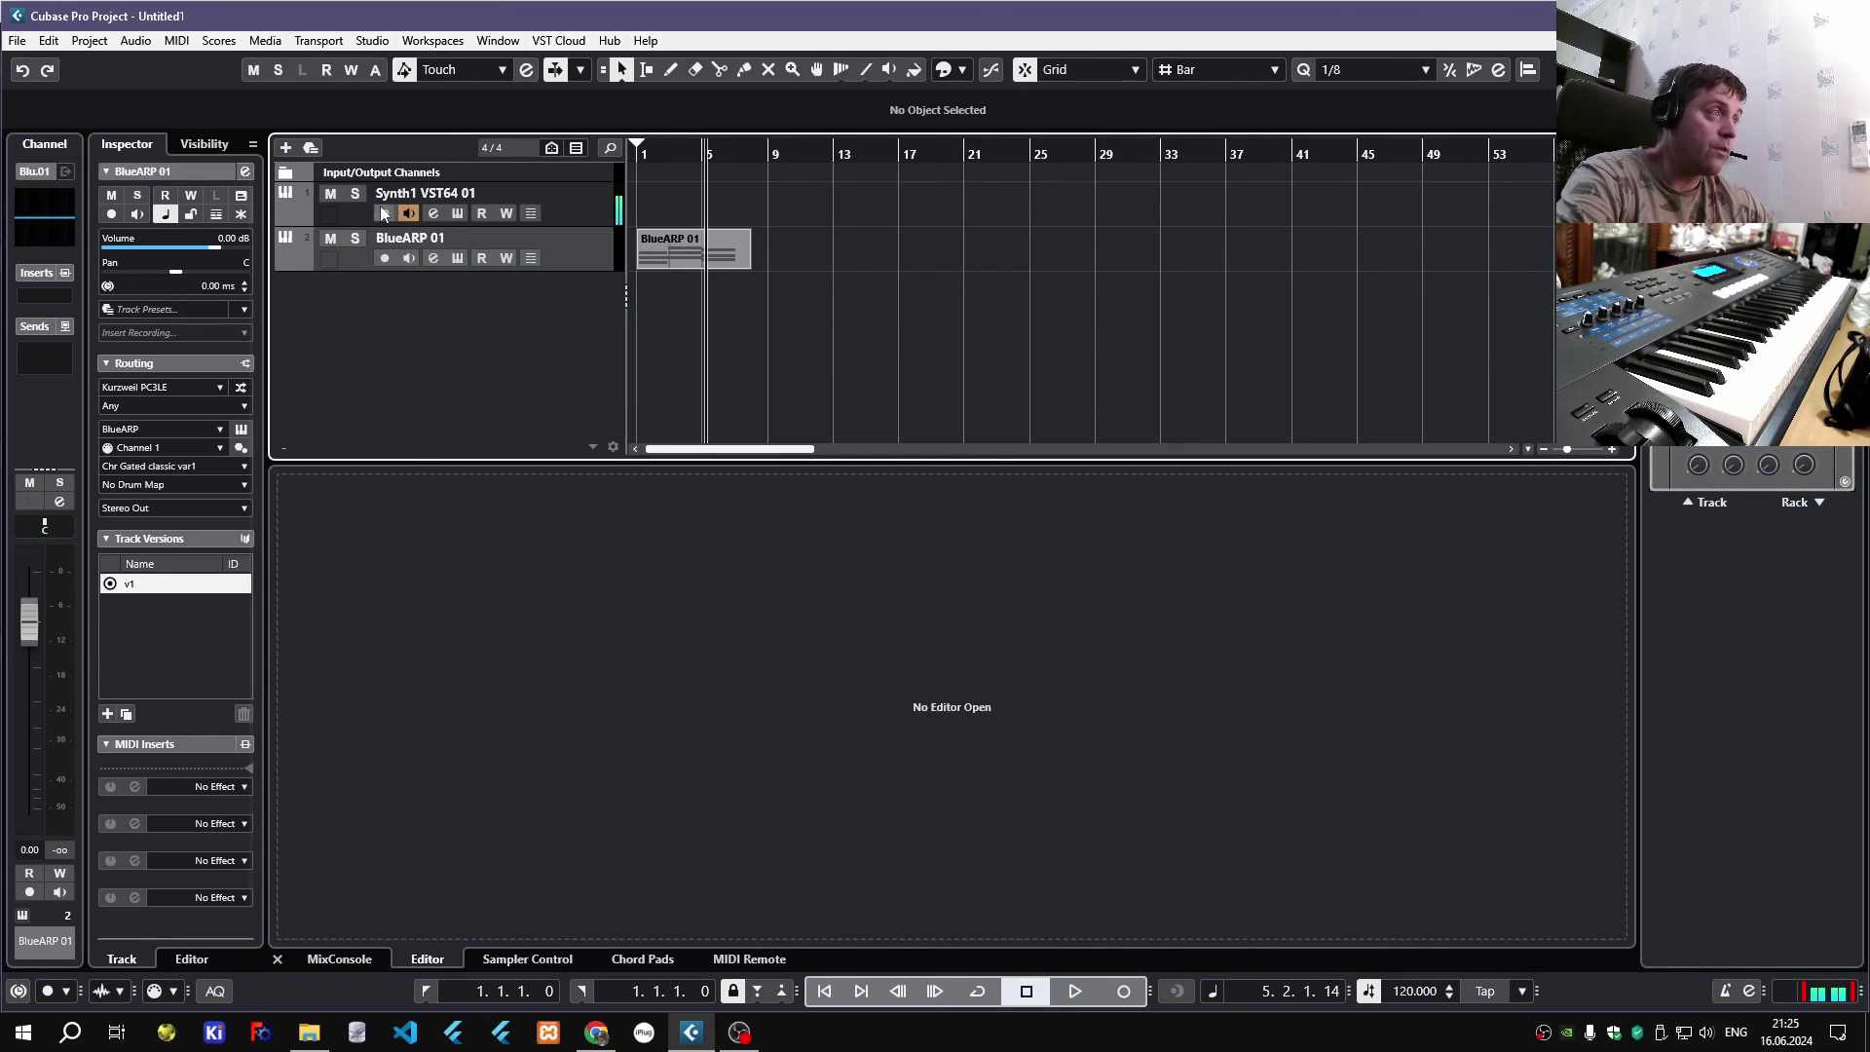